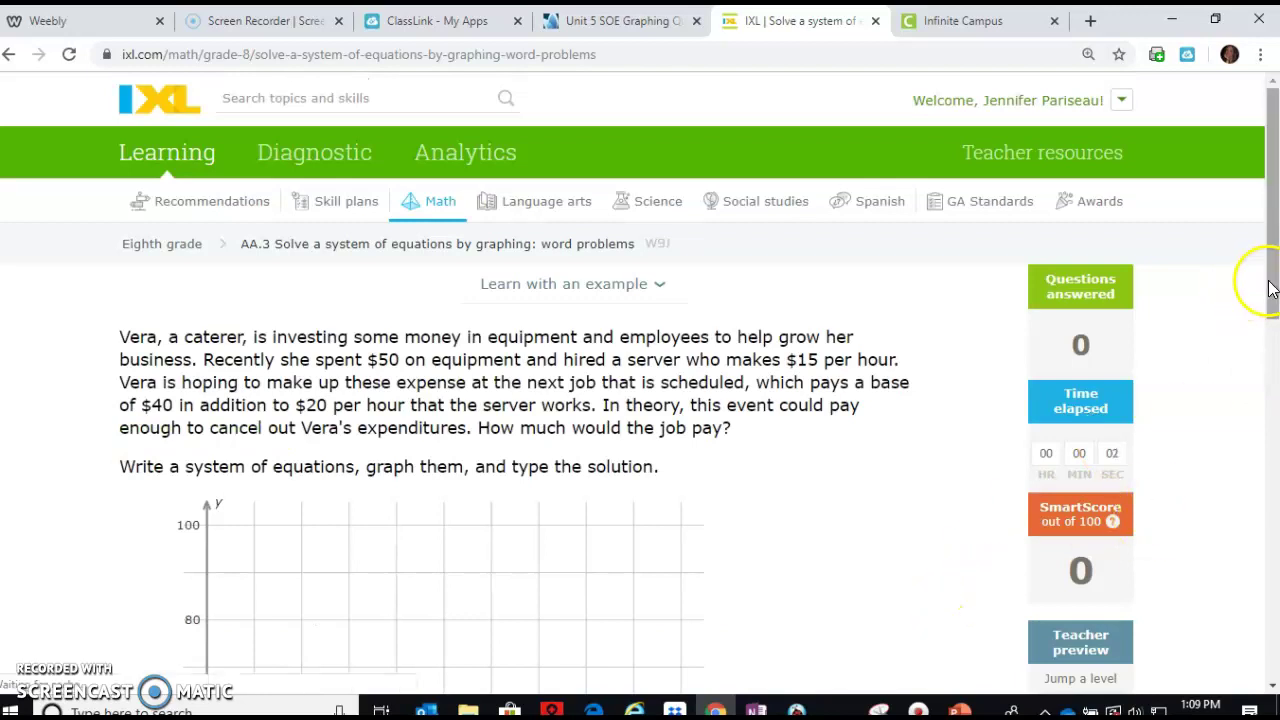
- Bring up a blank sticky note and place it over the empty area beside the word problem and graph
drag(1270, 288, 1274, 440)
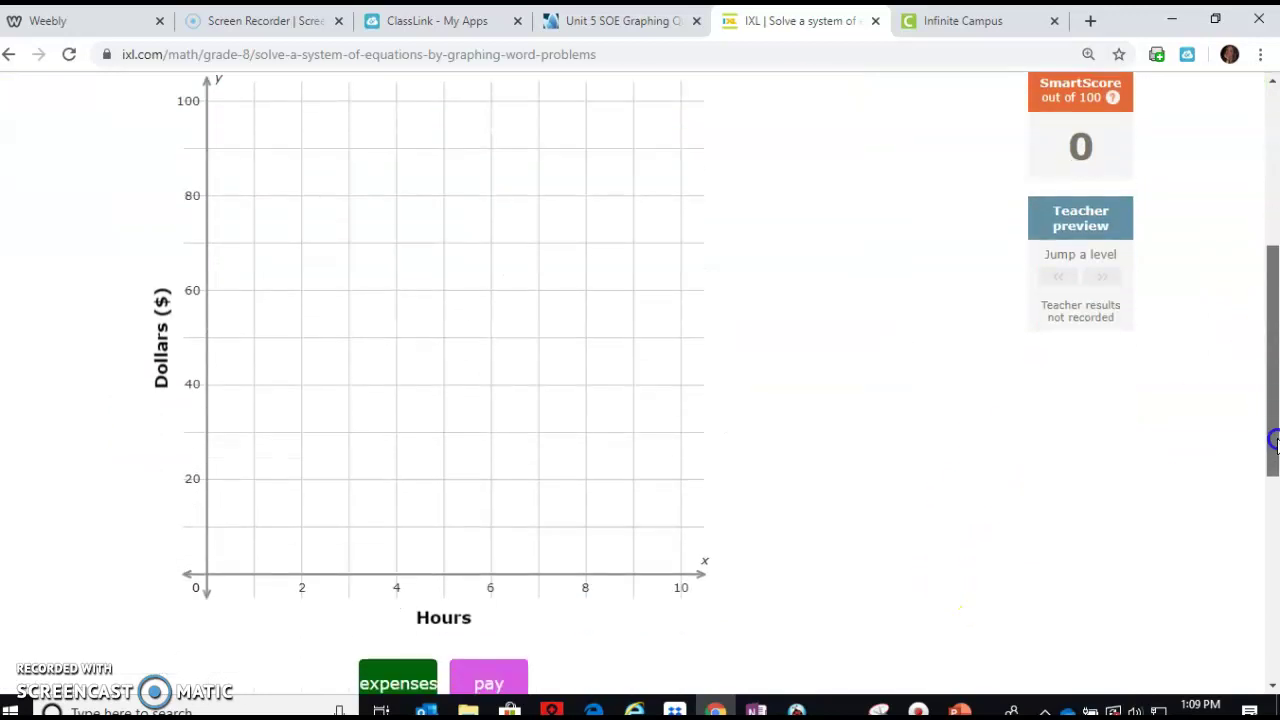
click(878, 708)
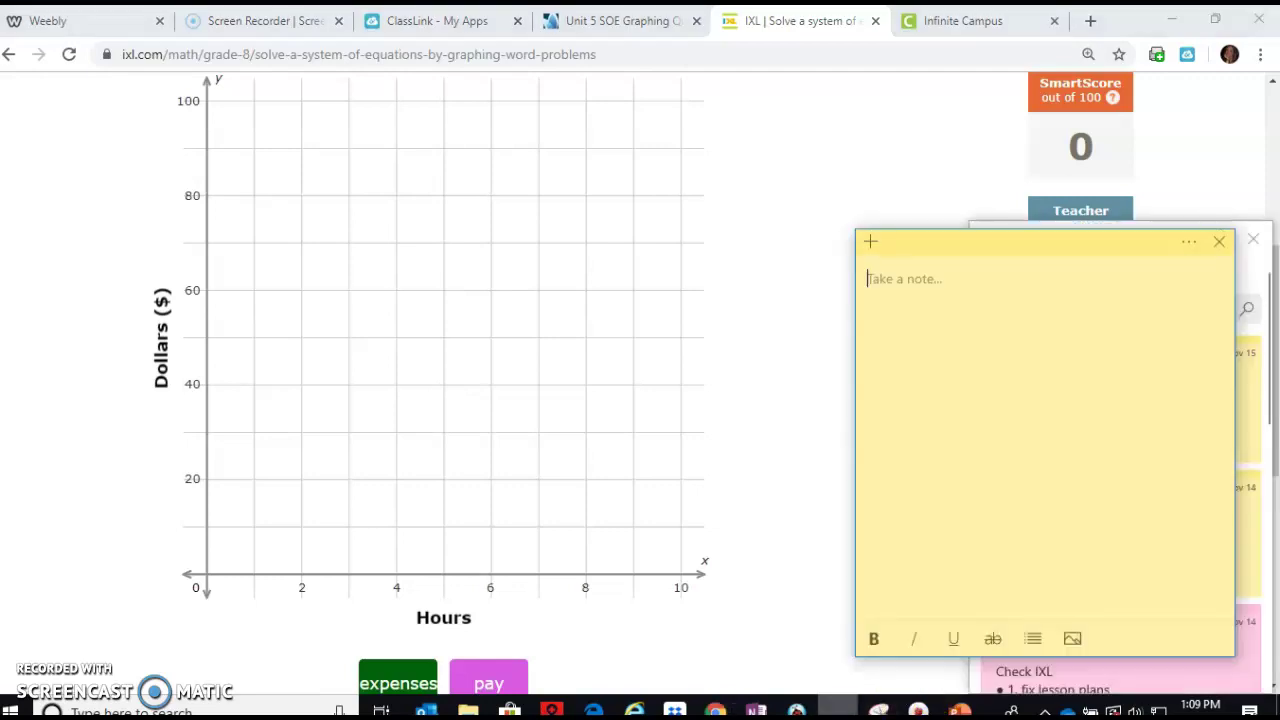
drag(1119, 241, 1154, 207)
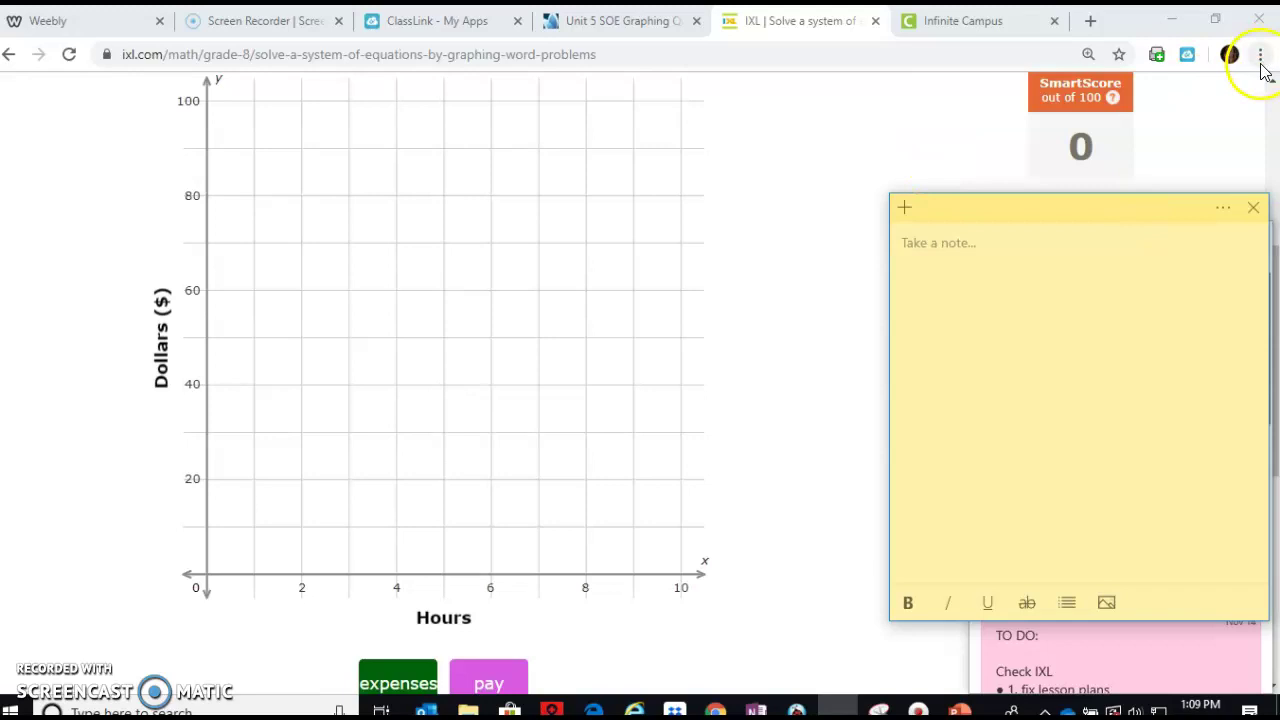
click(1270, 86)
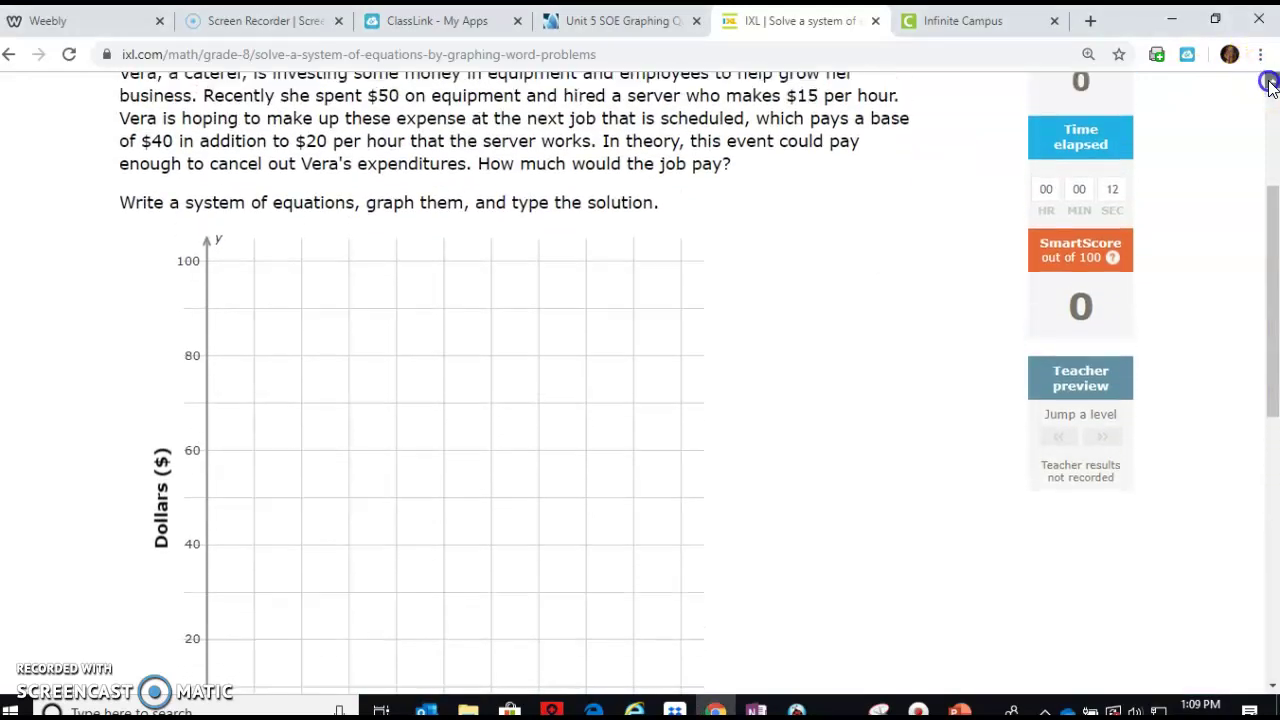
drag(1271, 121, 1271, 194)
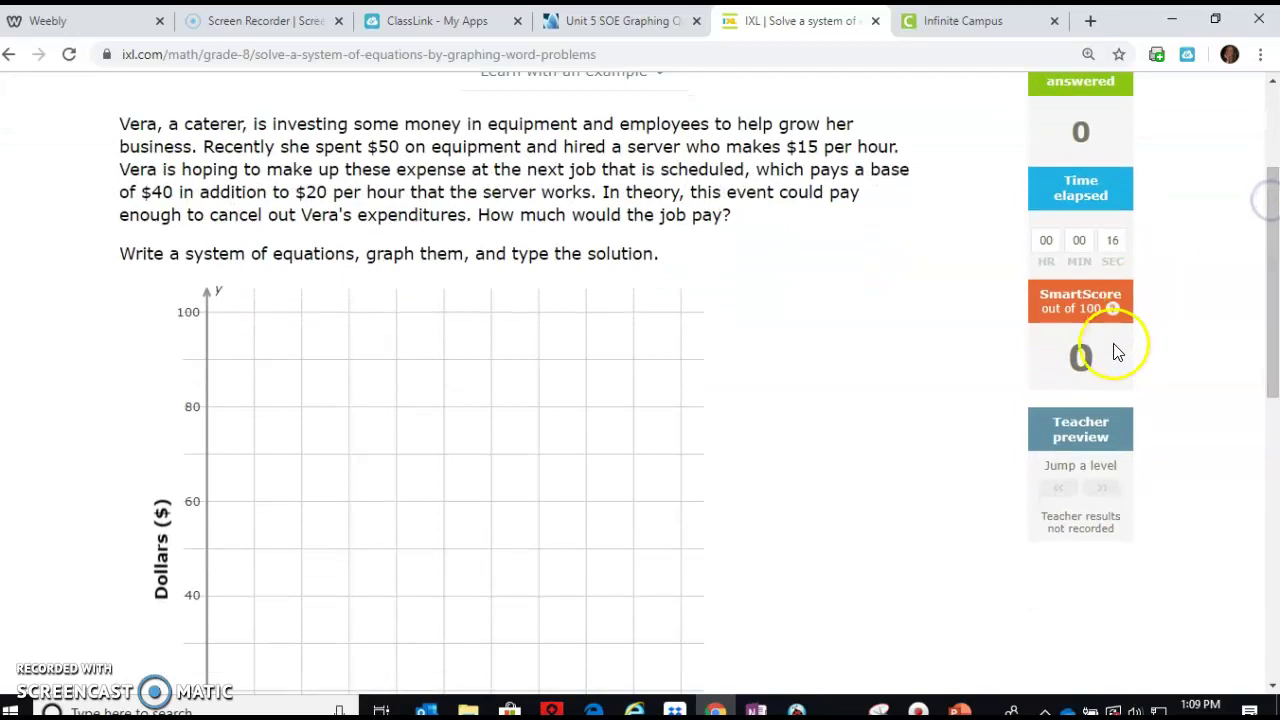
click(1104, 494)
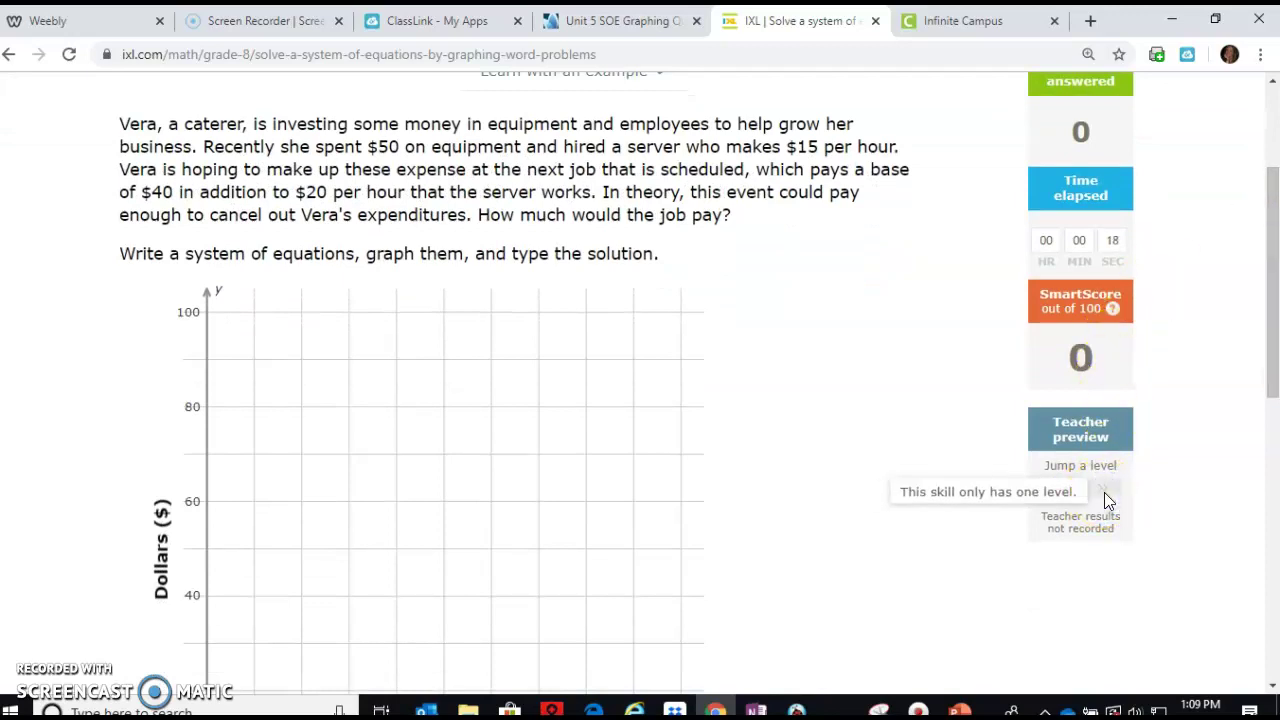
click(835, 710)
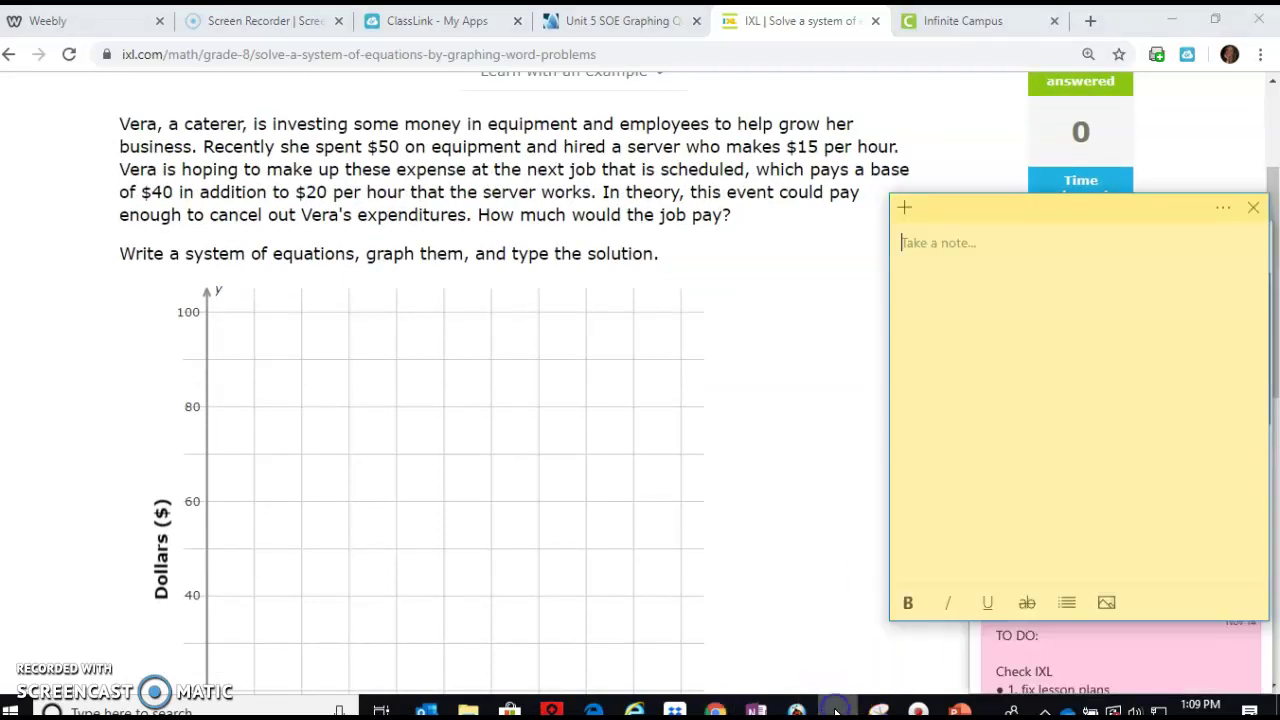
drag(1109, 204, 1008, 238)
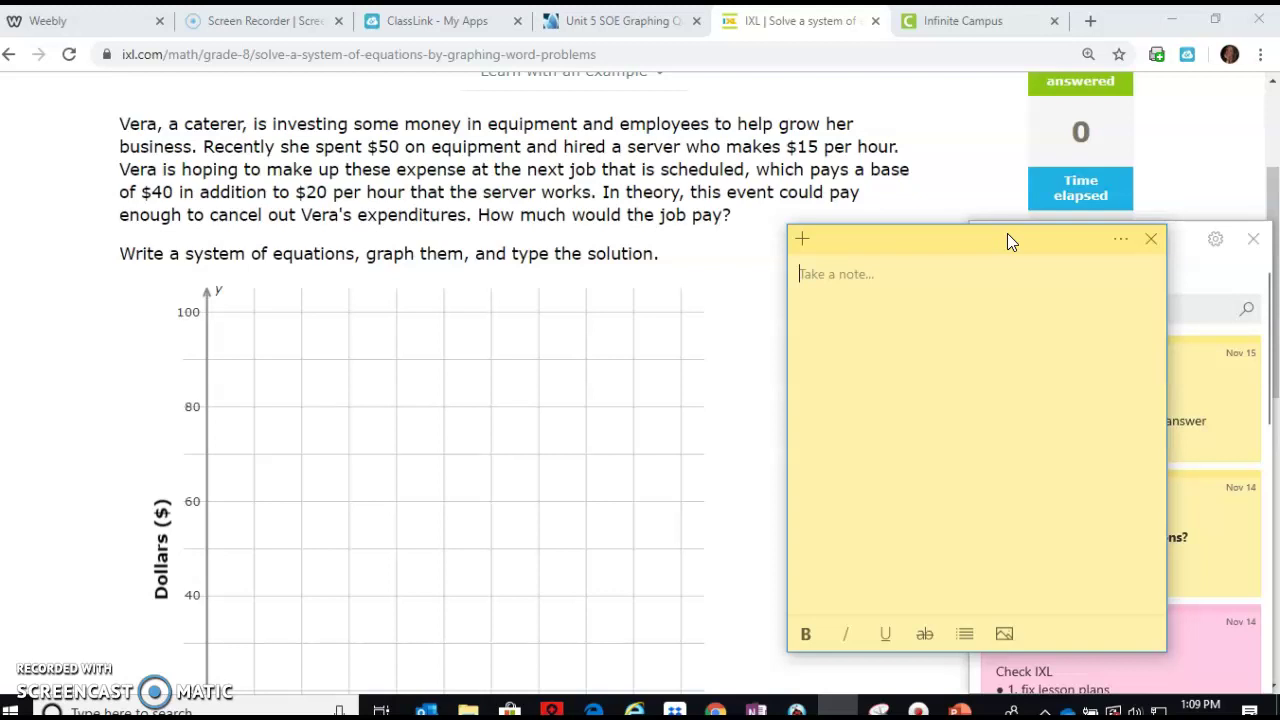
click(981, 295)
- Add the headings "Spending" and "Earning" to the blank sticky note, leaving empty lines between them
drag(1270, 190, 1270, 266)
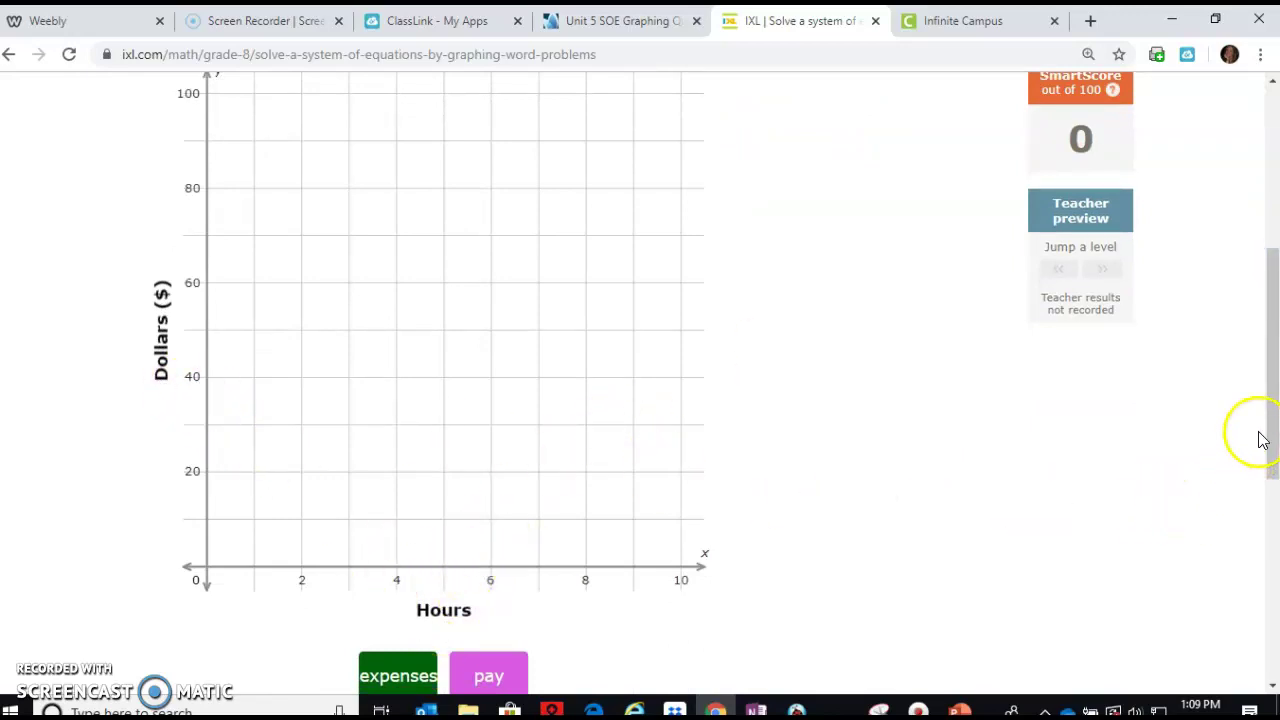
drag(1260, 428, 1275, 312)
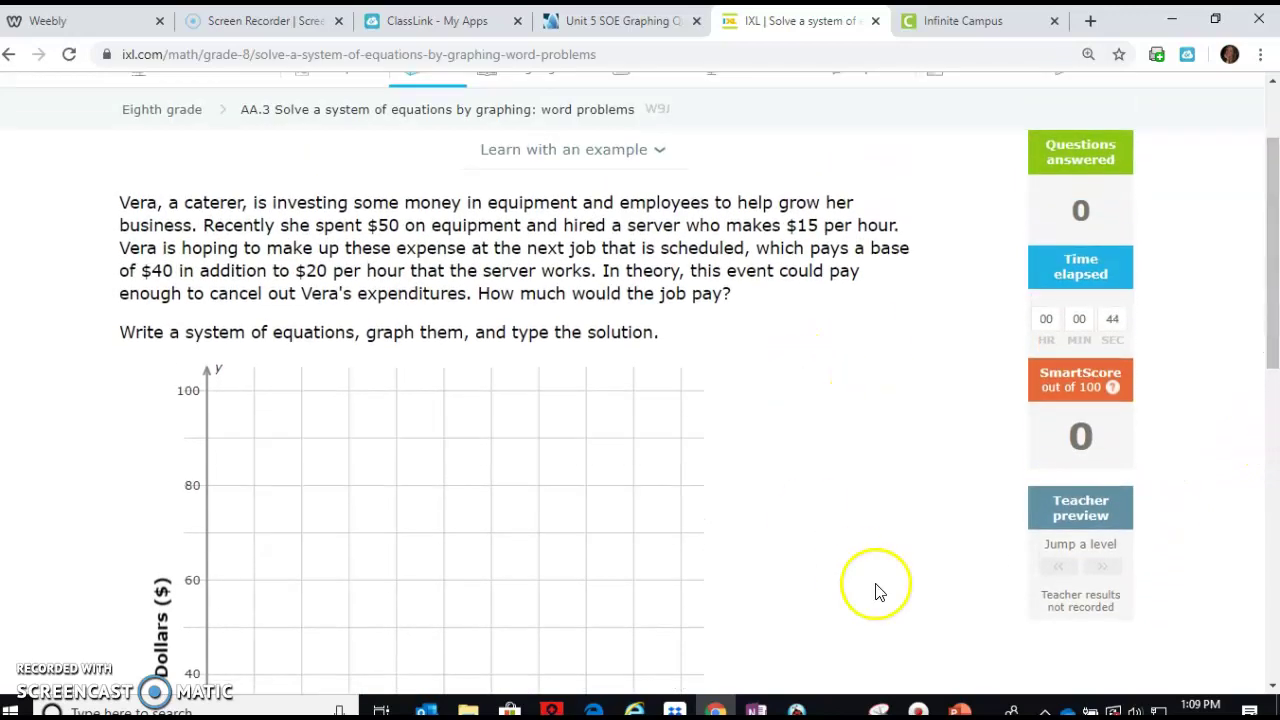
click(836, 710)
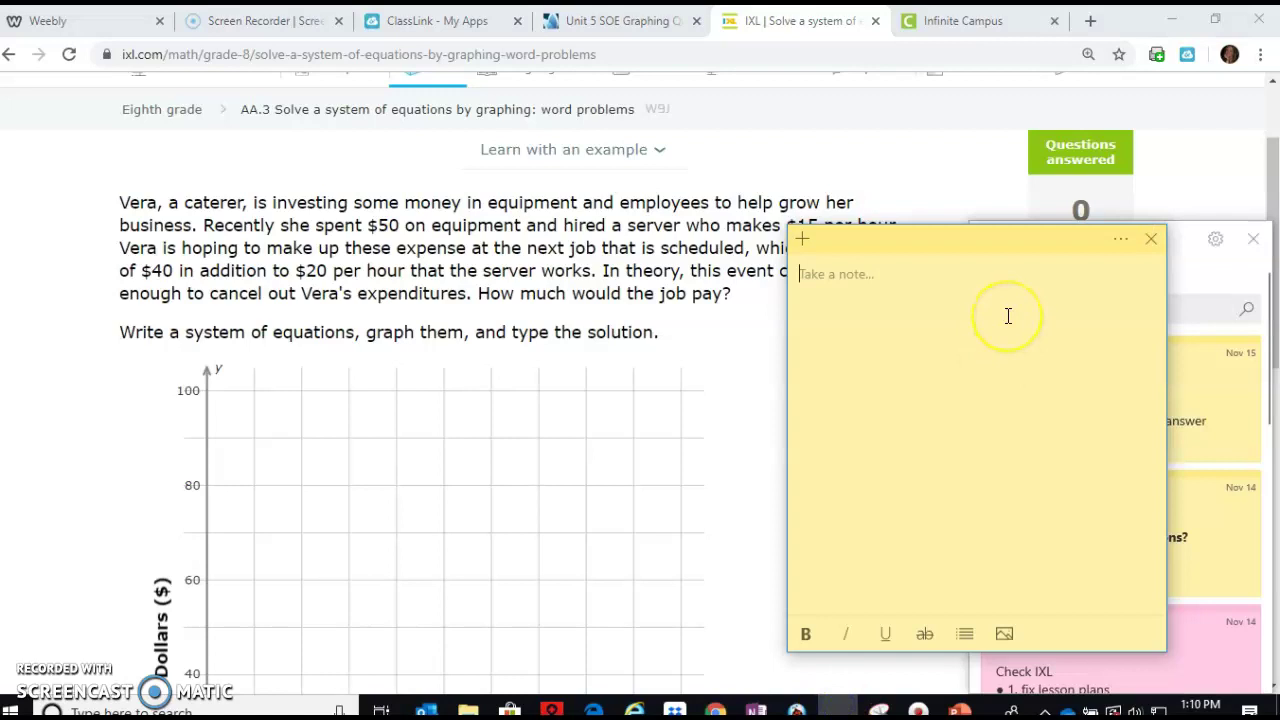
click(836, 710)
scroll(882, 560, down, 1)
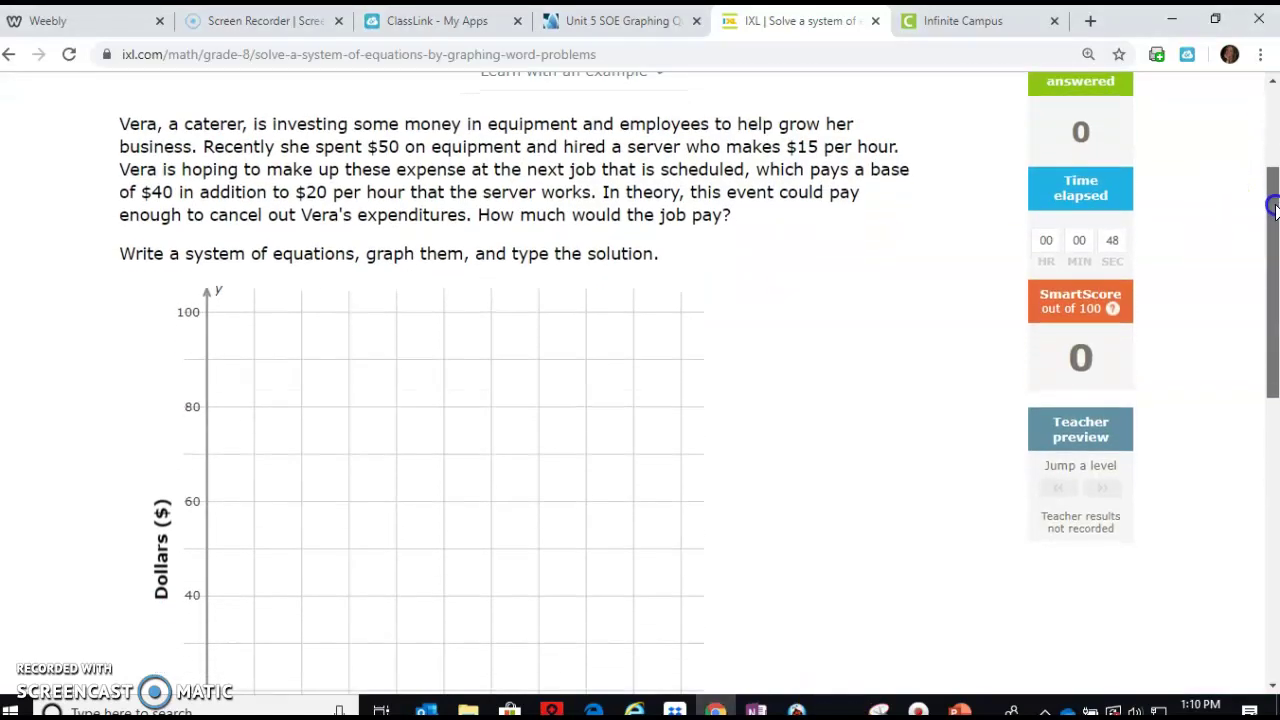
click(836, 710)
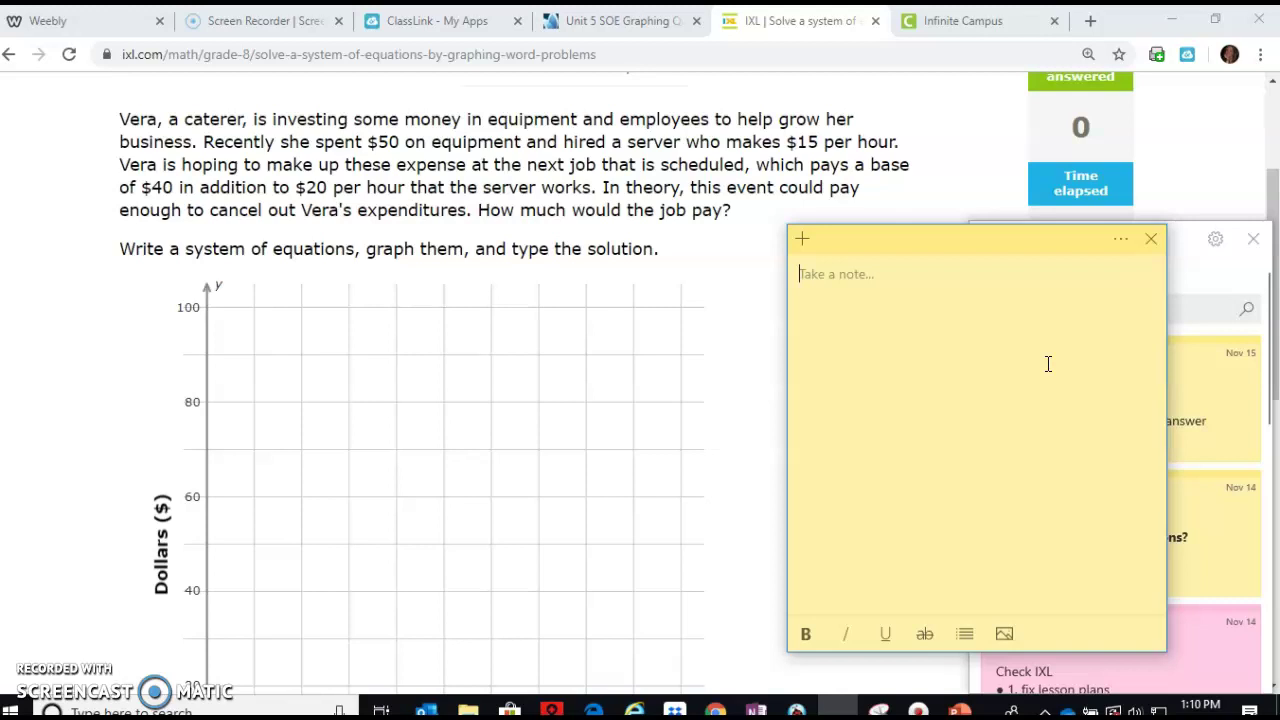
text(Spending)
key(Return)
key(Return)
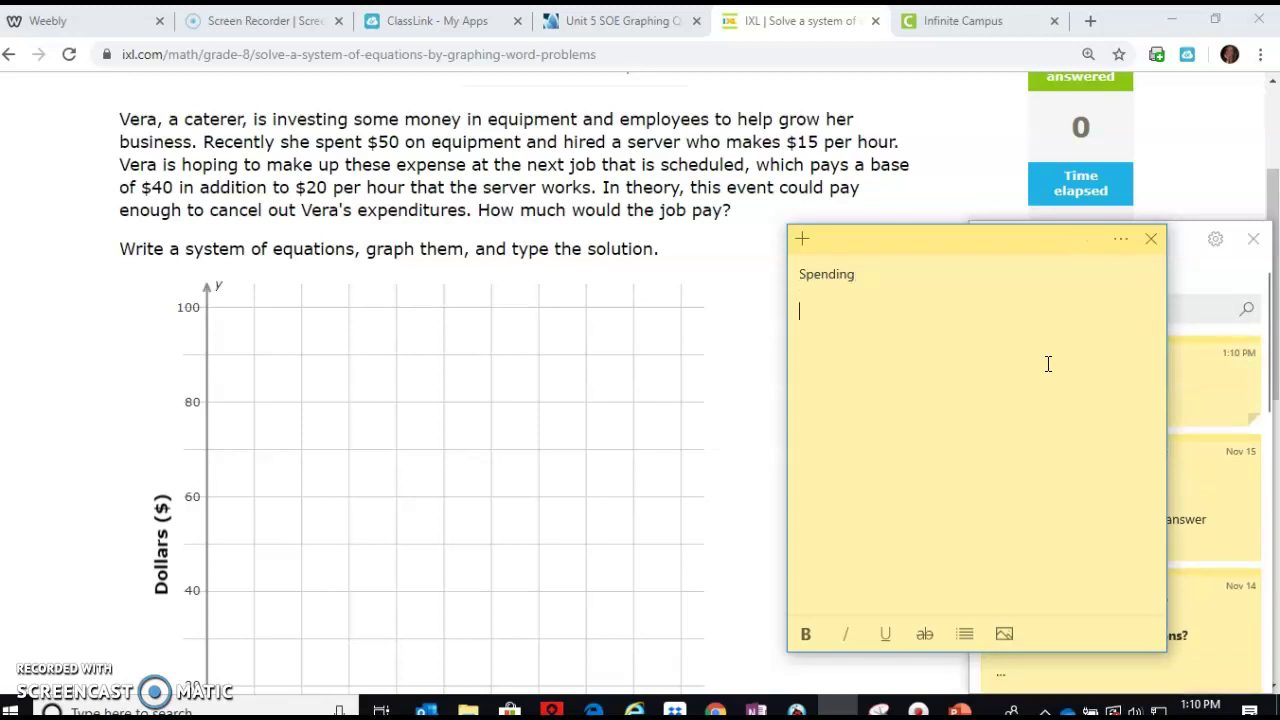
key(Return)
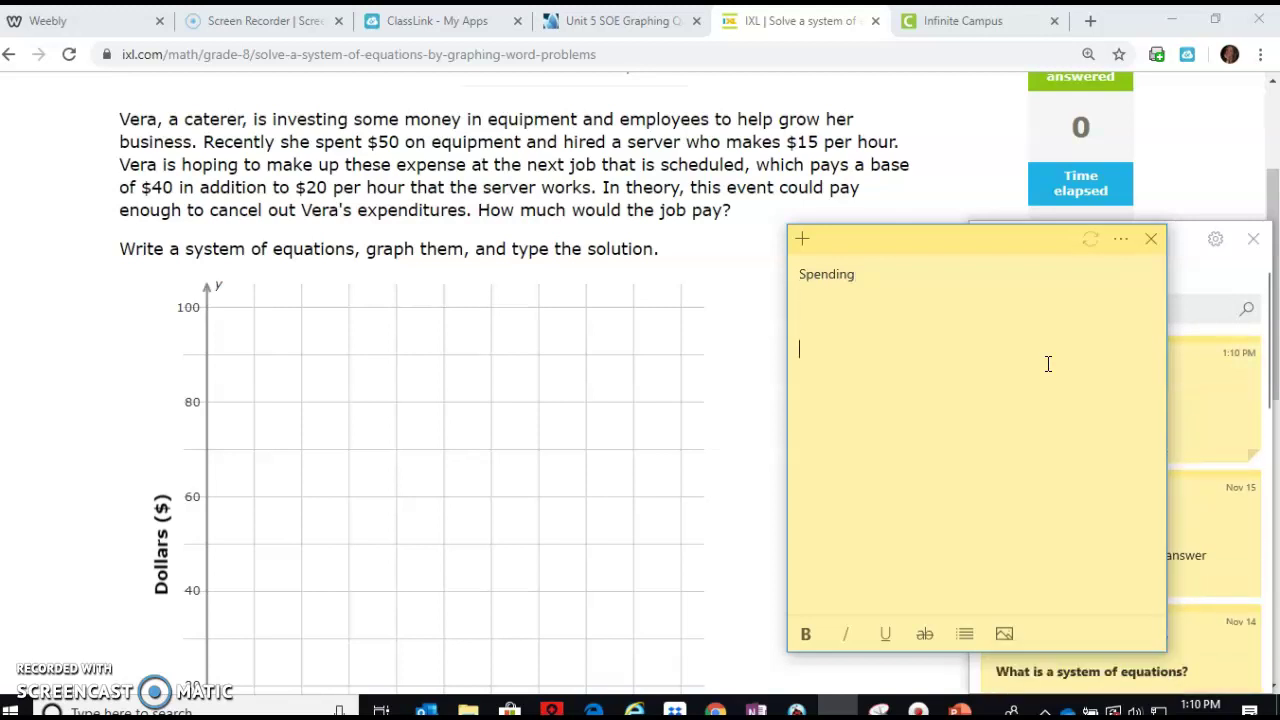
text(Earning)
- Under Spending, write the equation "y = 50 + 15x" and beside it the variable key "x (hours) y (total)"
click(837, 297)
text(y =)
text(50 + 15x            x (hours)  y)
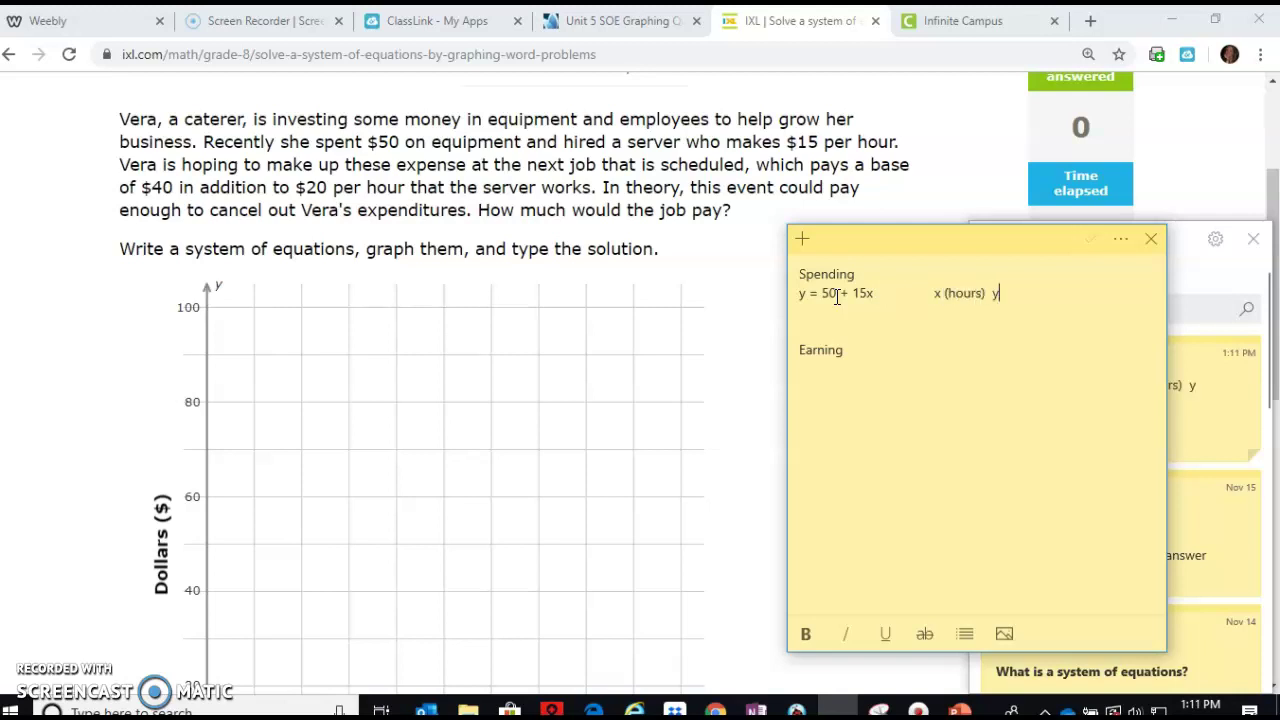
text( (total))
- Under Earning, write the equation "40 + 20x = y"
click(853, 350)
key(Return)
text(40 + 20x)
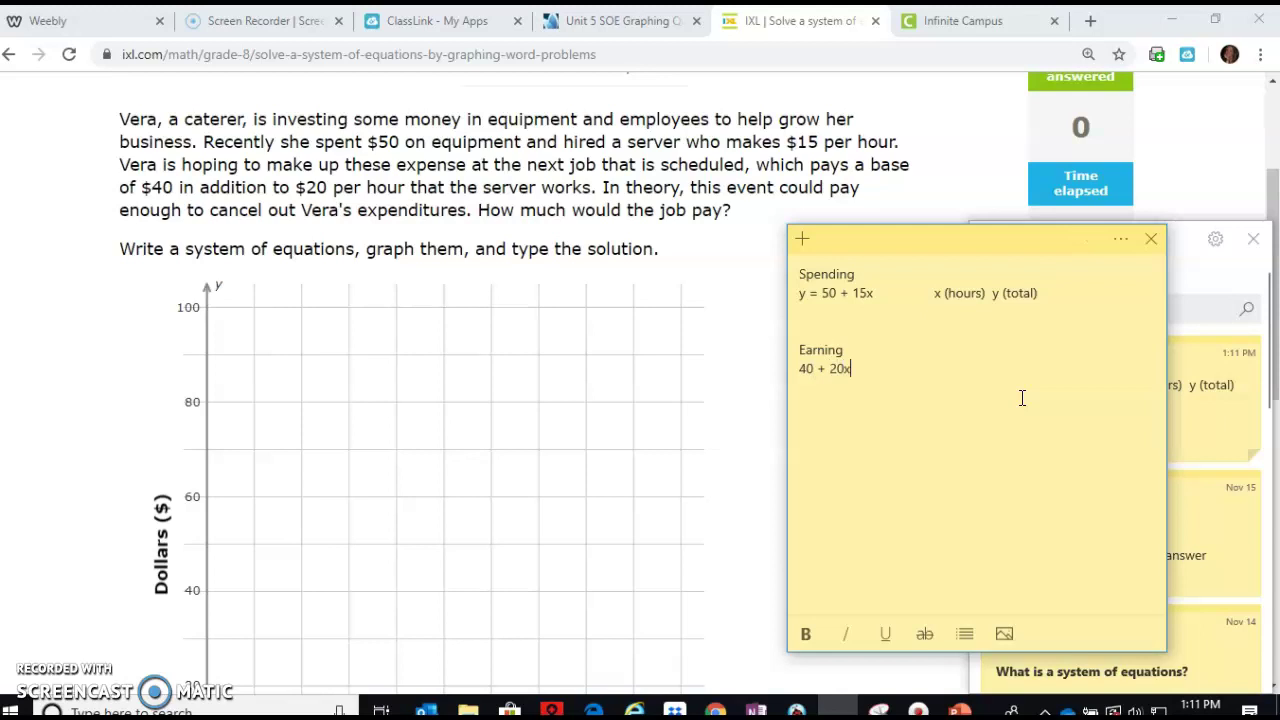
text( = y)
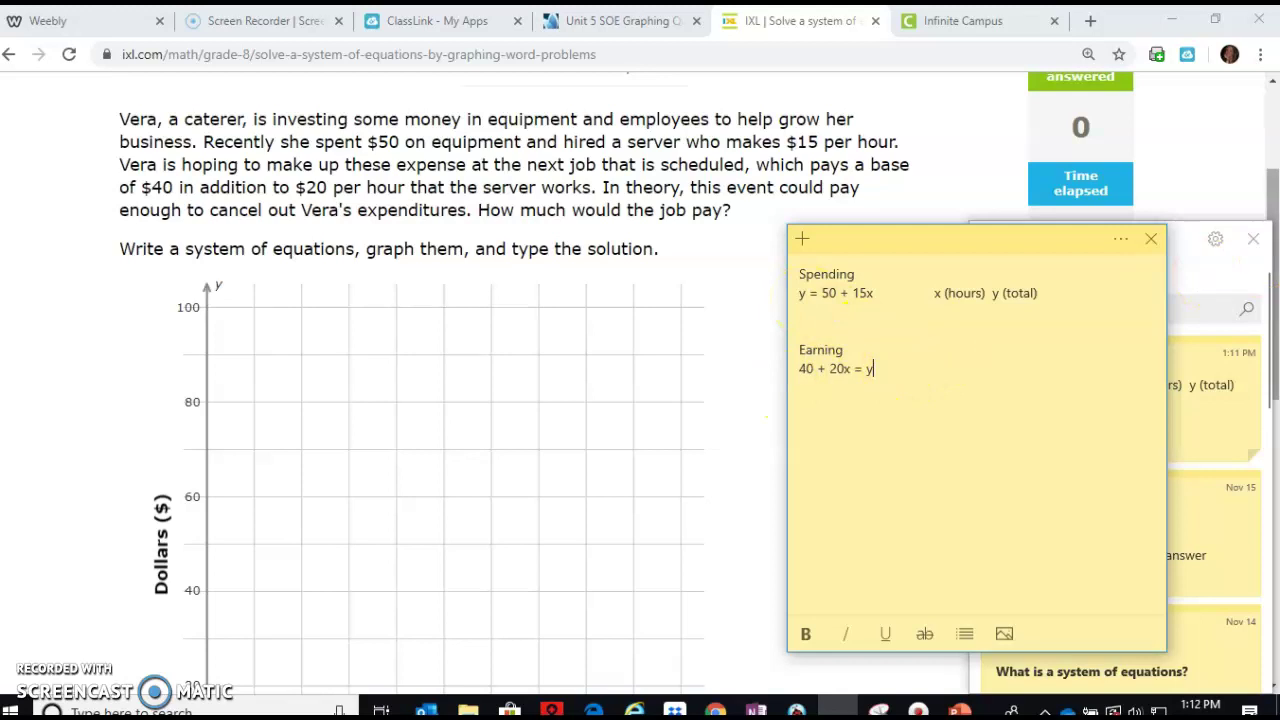
- Plot the first point of the expenses line at 0 hours and 50 dollars on the IXL graph
click(770, 420)
scroll(770, 420, down, 2)
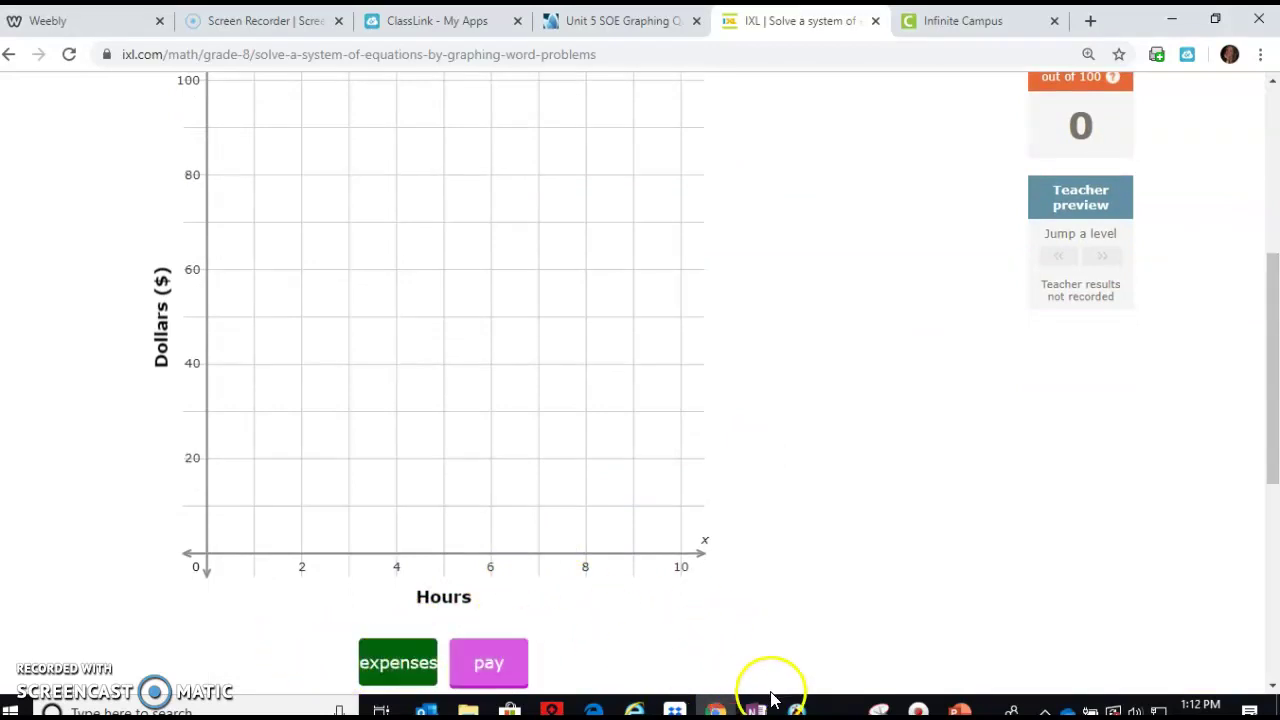
click(842, 702)
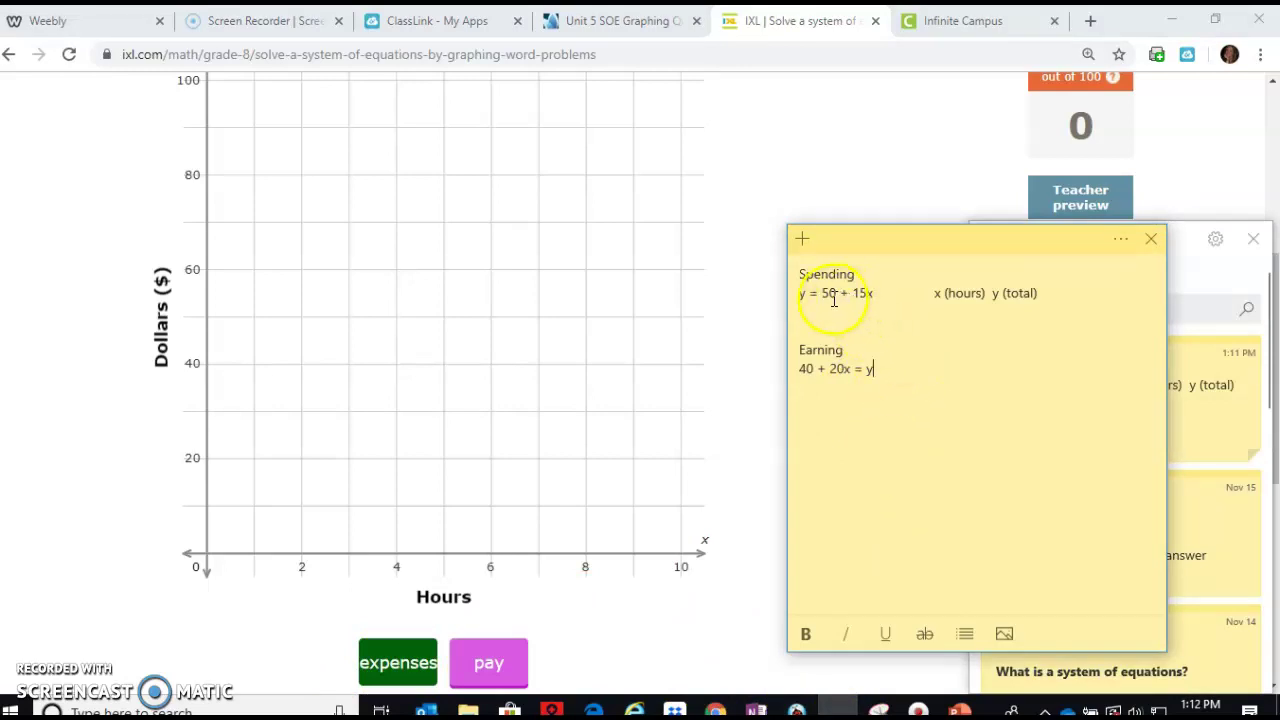
click(206, 320)
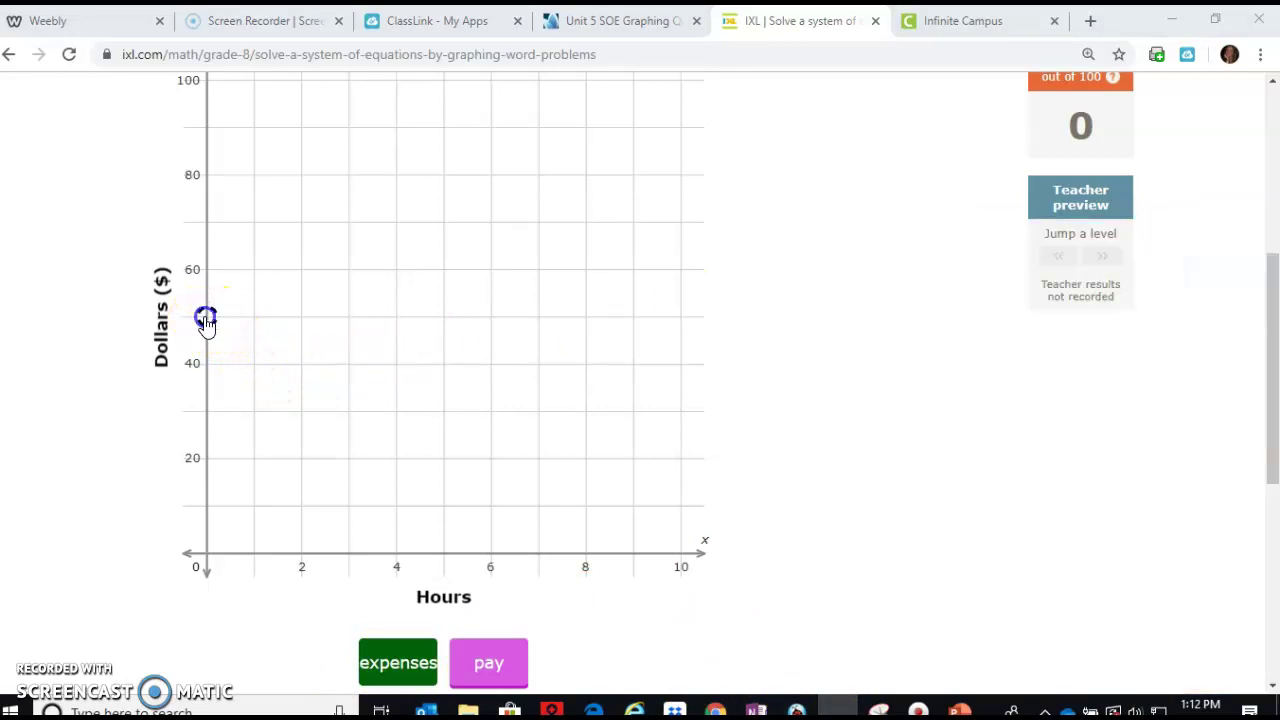
click(206, 318)
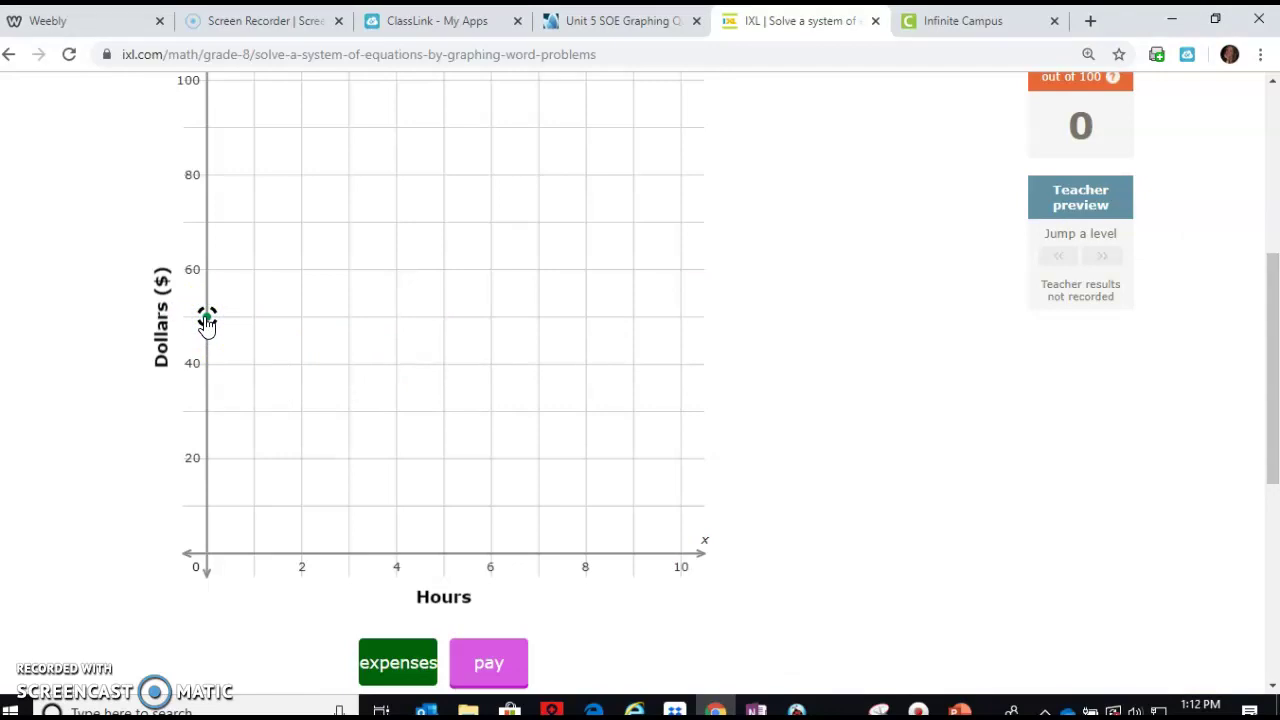
mouse_move(206, 318)
mouse_down()
mouse_move(207, 284)
mouse_move(206, 320)
mouse_up()
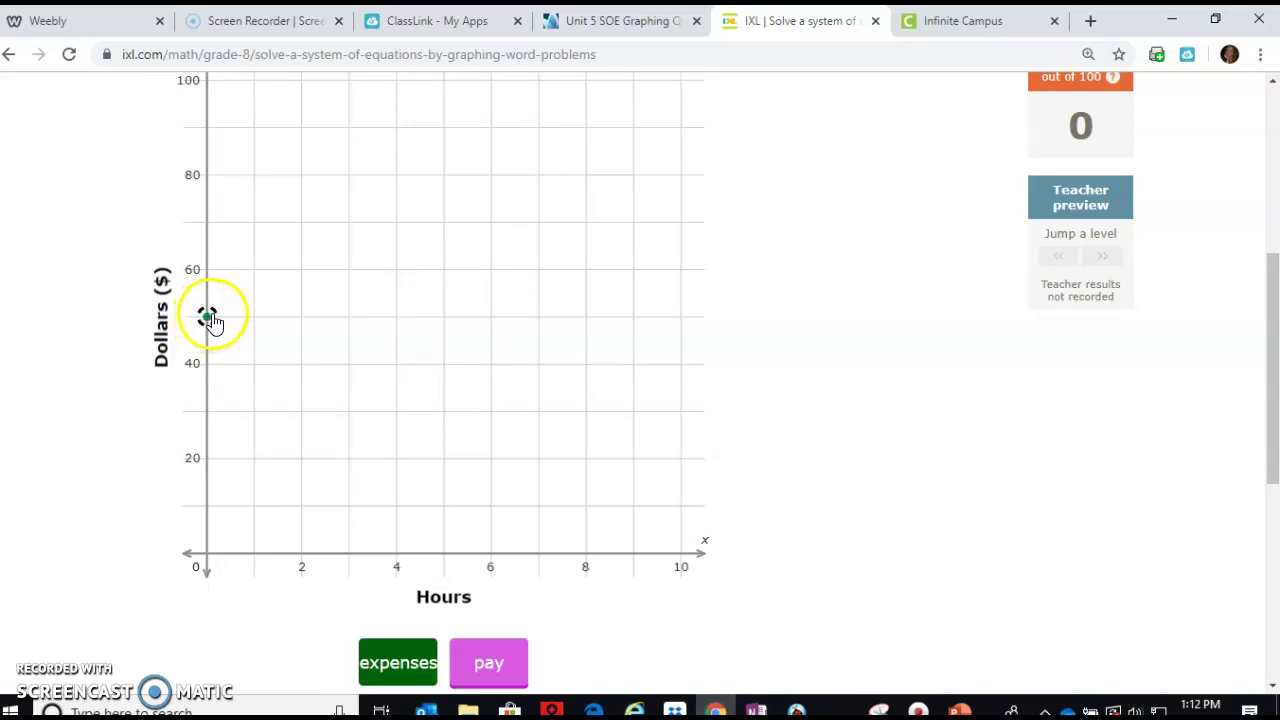
- In the sticky note, work out the spending equation for 2 hours on separate lines: "50 + 15(2)", "50 +30" and "80"
click(838, 708)
click(888, 304)
key(Return)
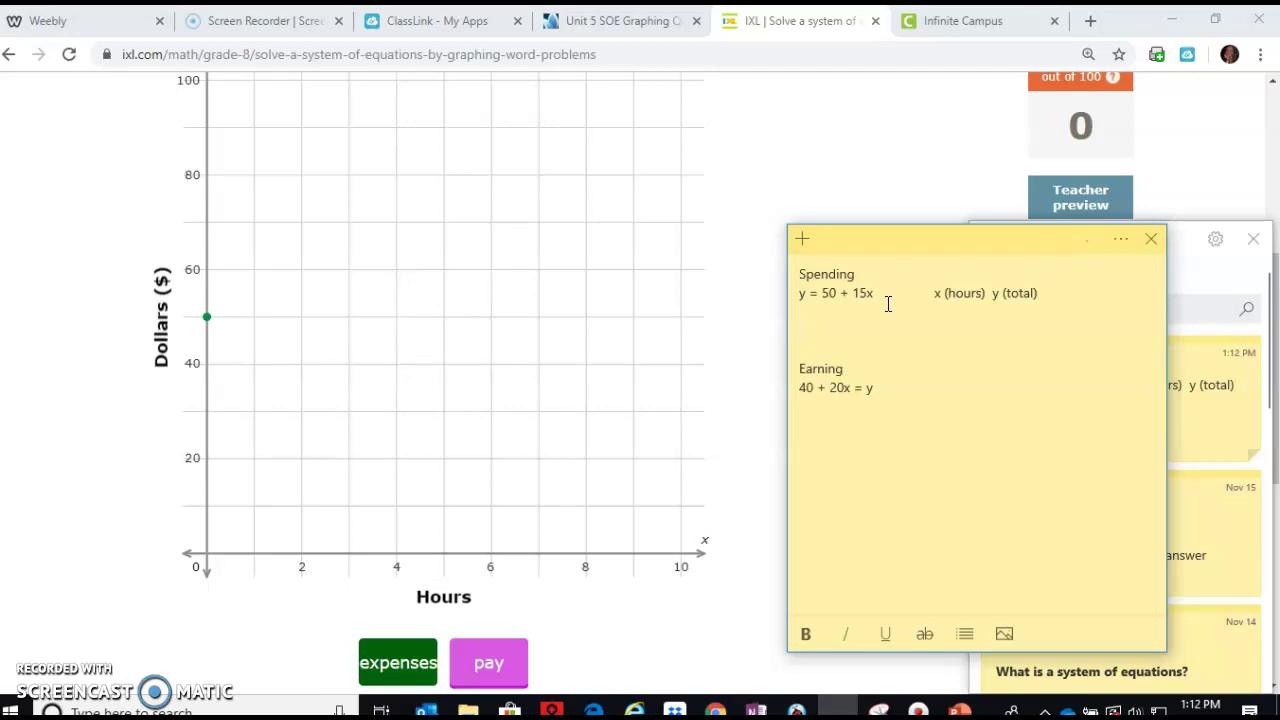
text(50 + 15(2))
key(Return)
text(50 +3)
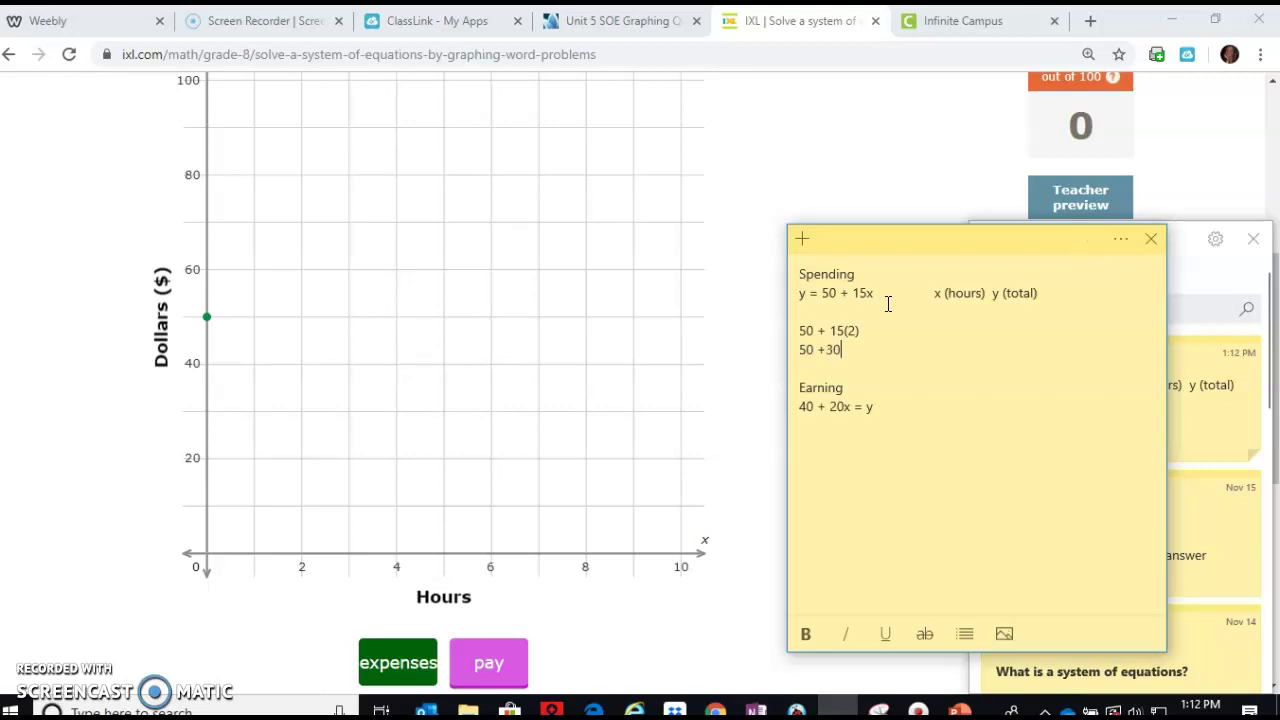
text(0)
key(Return)
text(80)
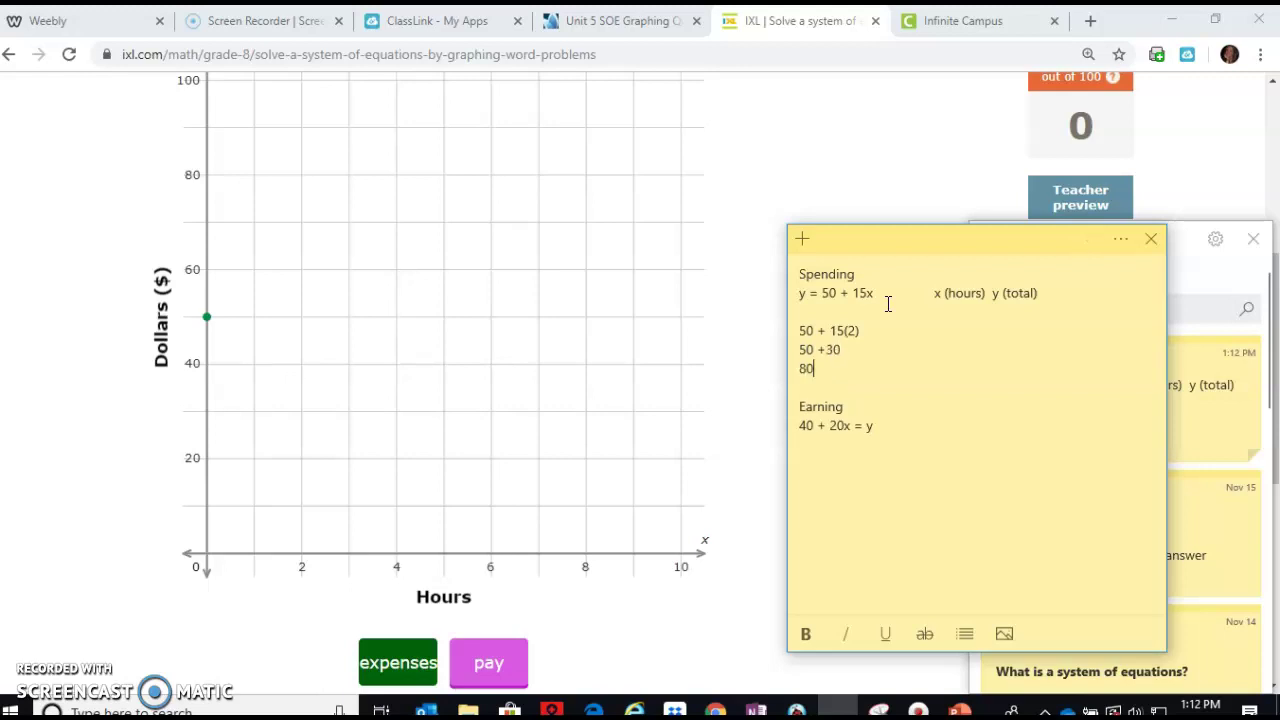
- Write the ordered pair (2, 80) below the spending calculation and plot it as the second point of the expenses line
drag(859, 330, 846, 330)
click(830, 377)
key(Return)
text((2, )
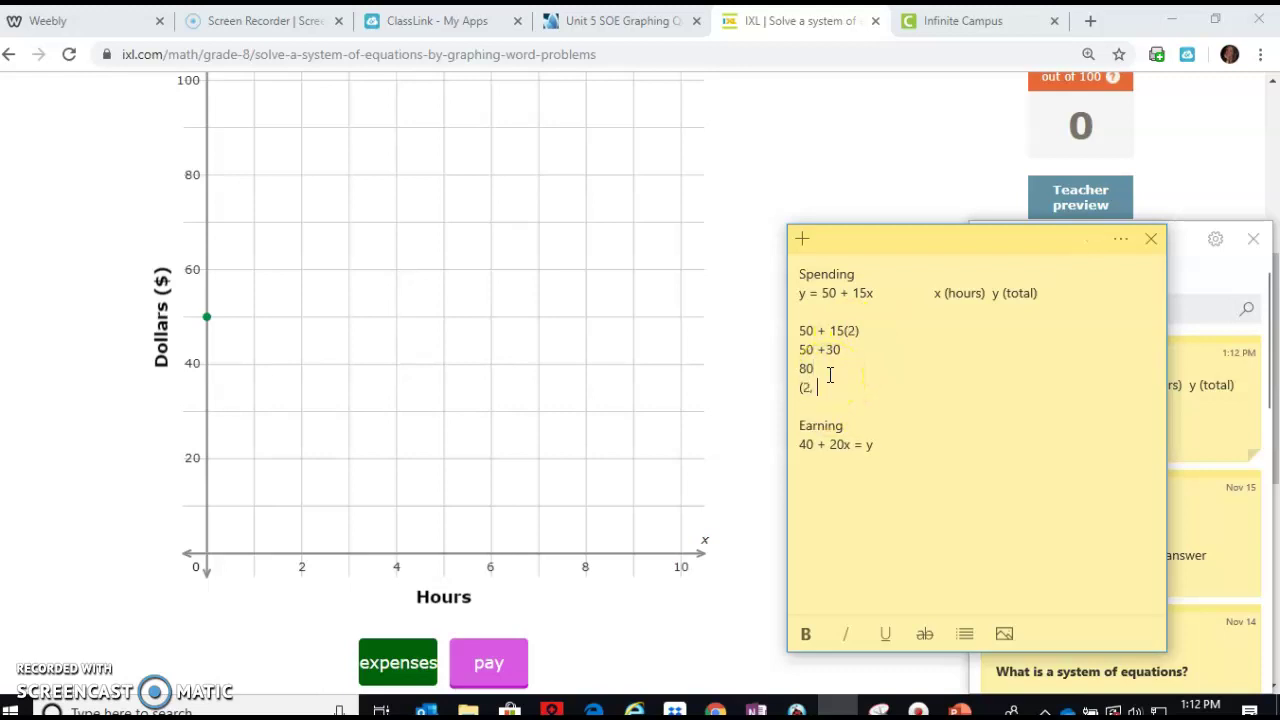
text(80)
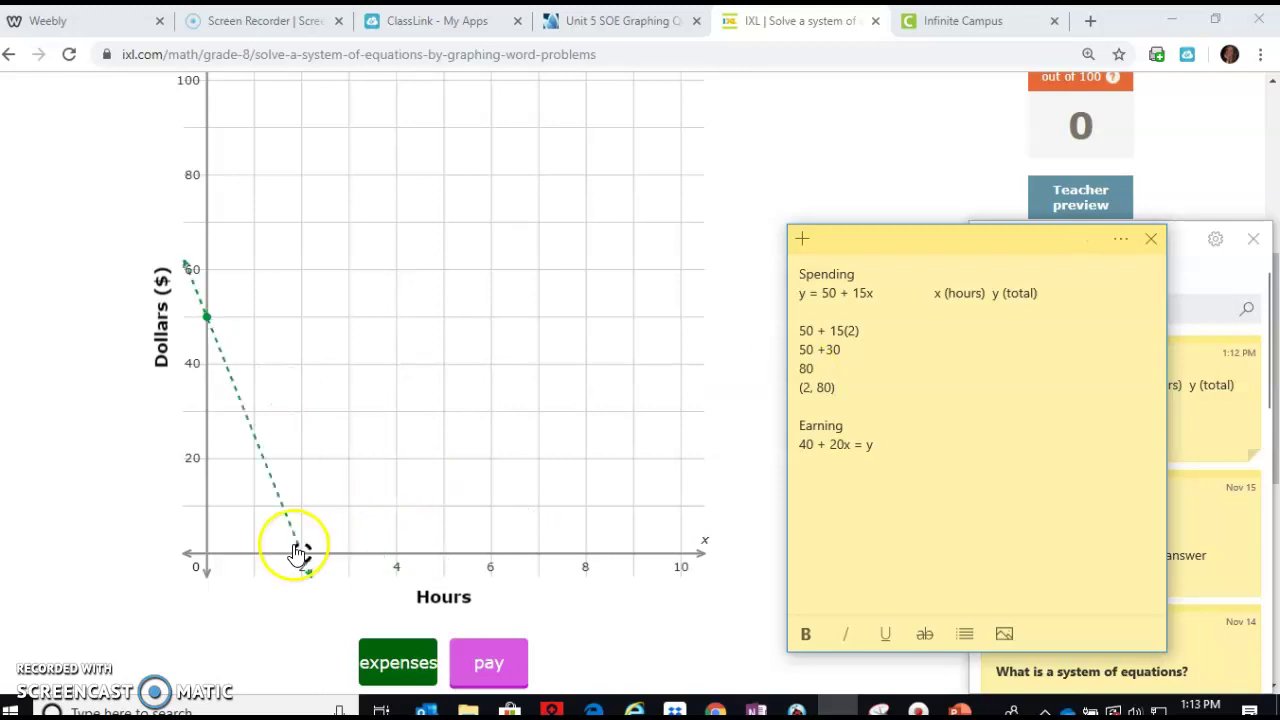
click(302, 180)
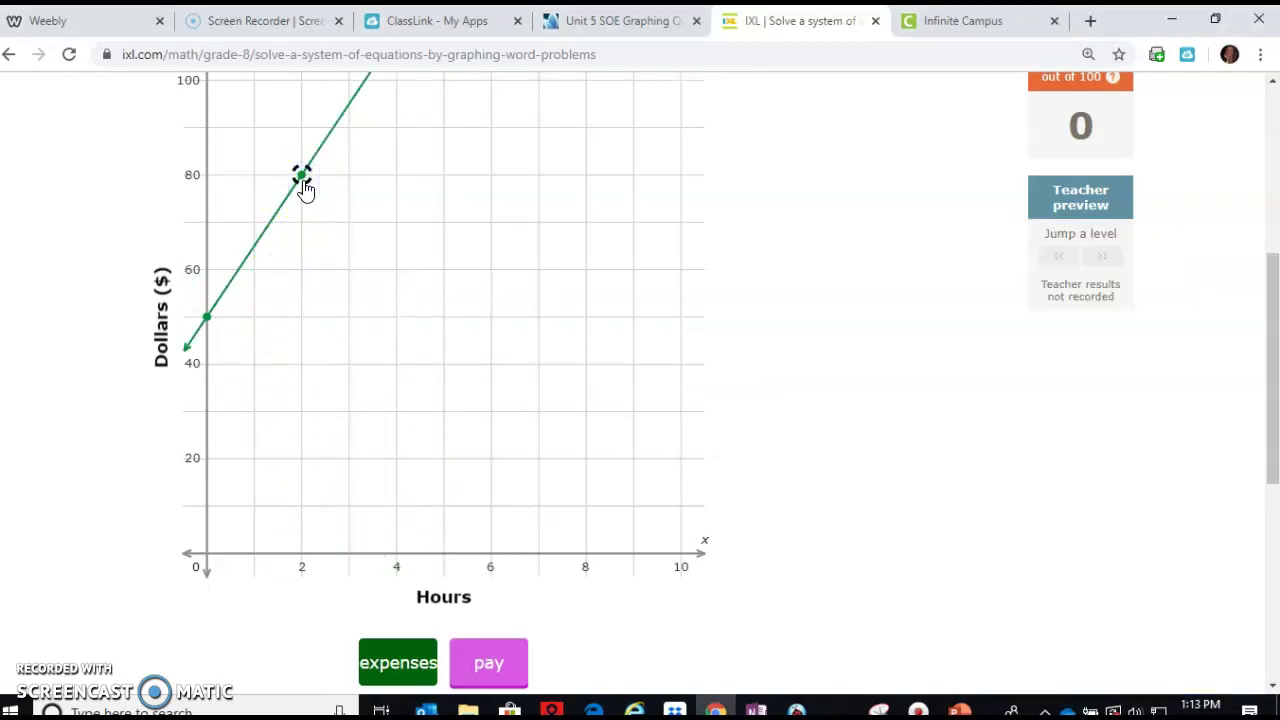
- Graph the pay line through the points (0, 40) and (1, 60), using the Earning equation from the note
click(489, 663)
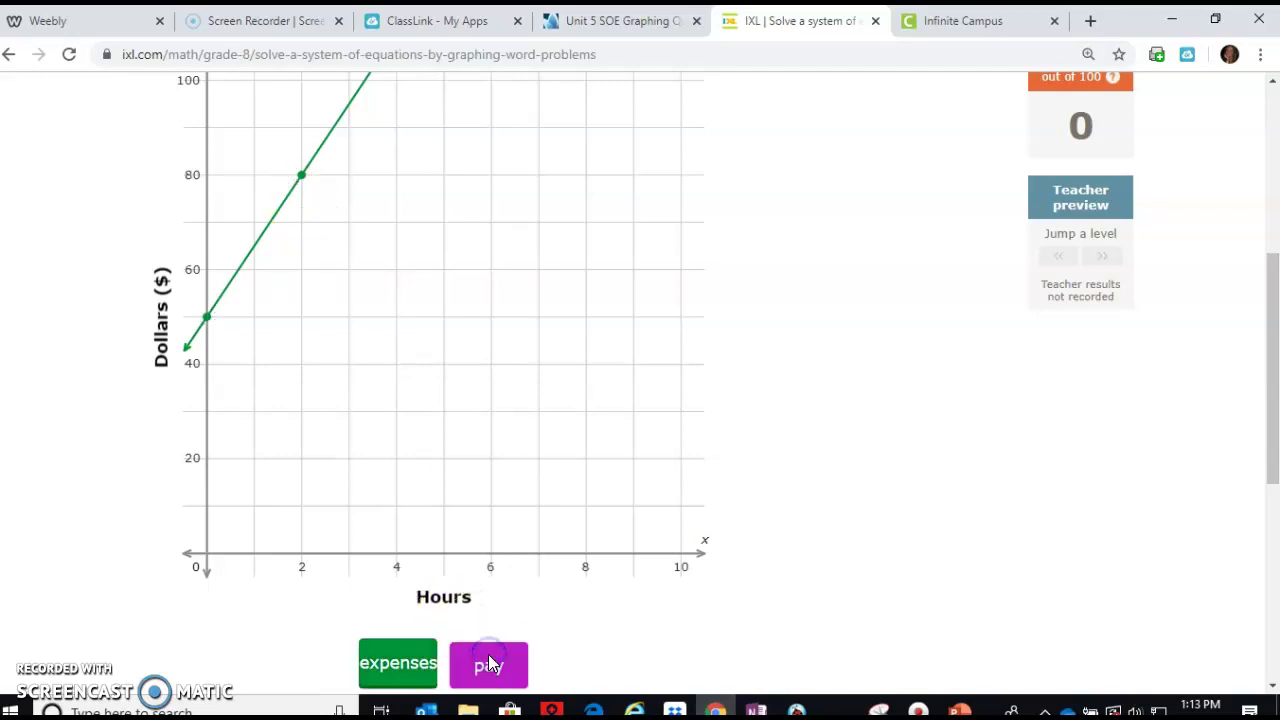
click(840, 705)
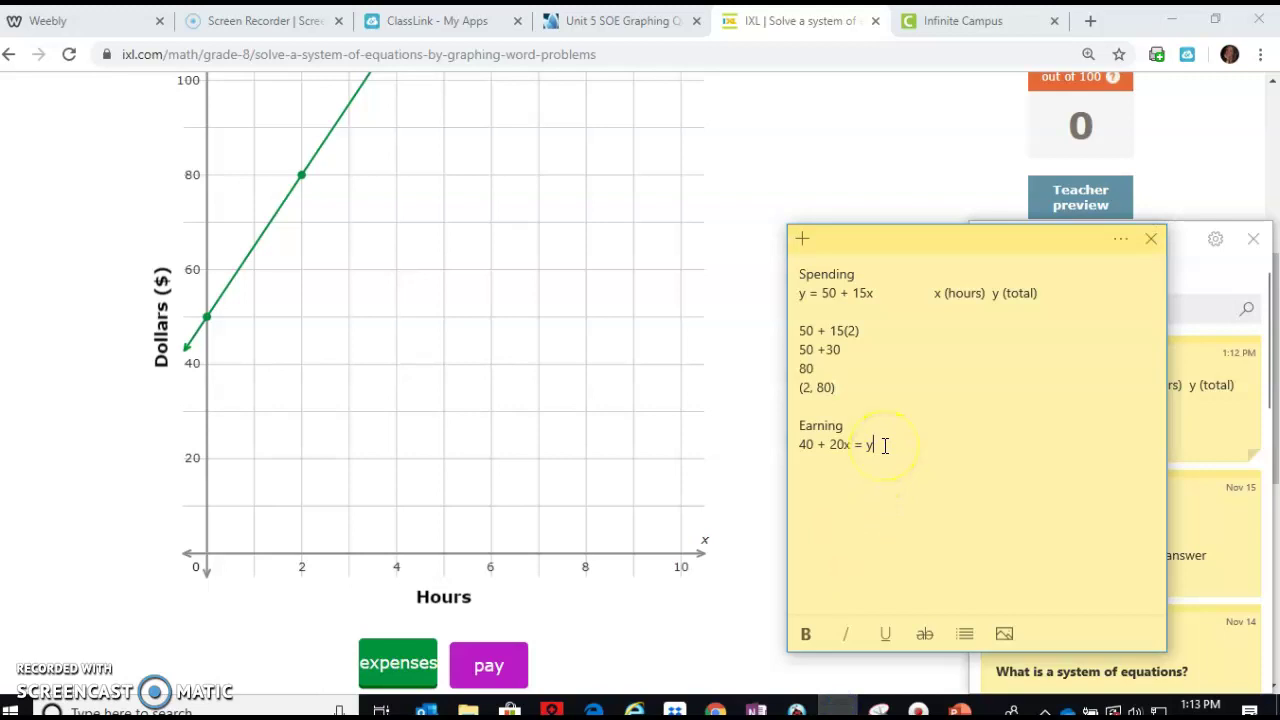
click(816, 455)
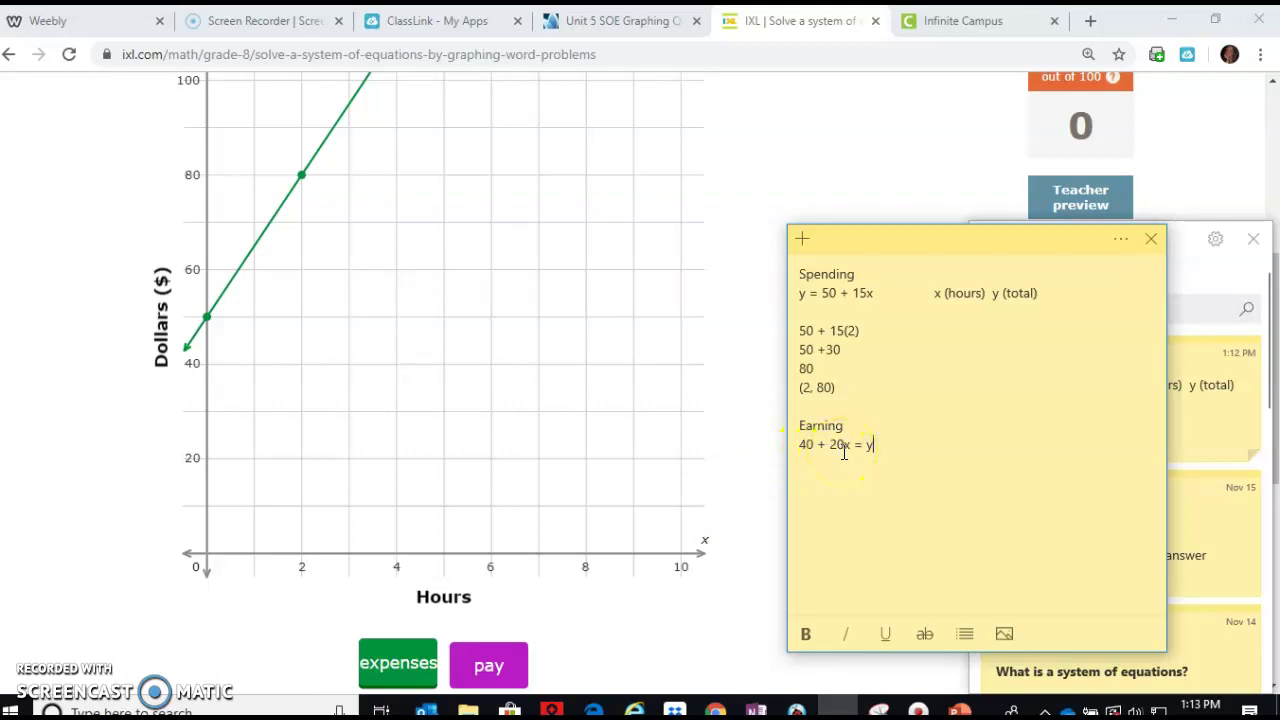
click(504, 372)
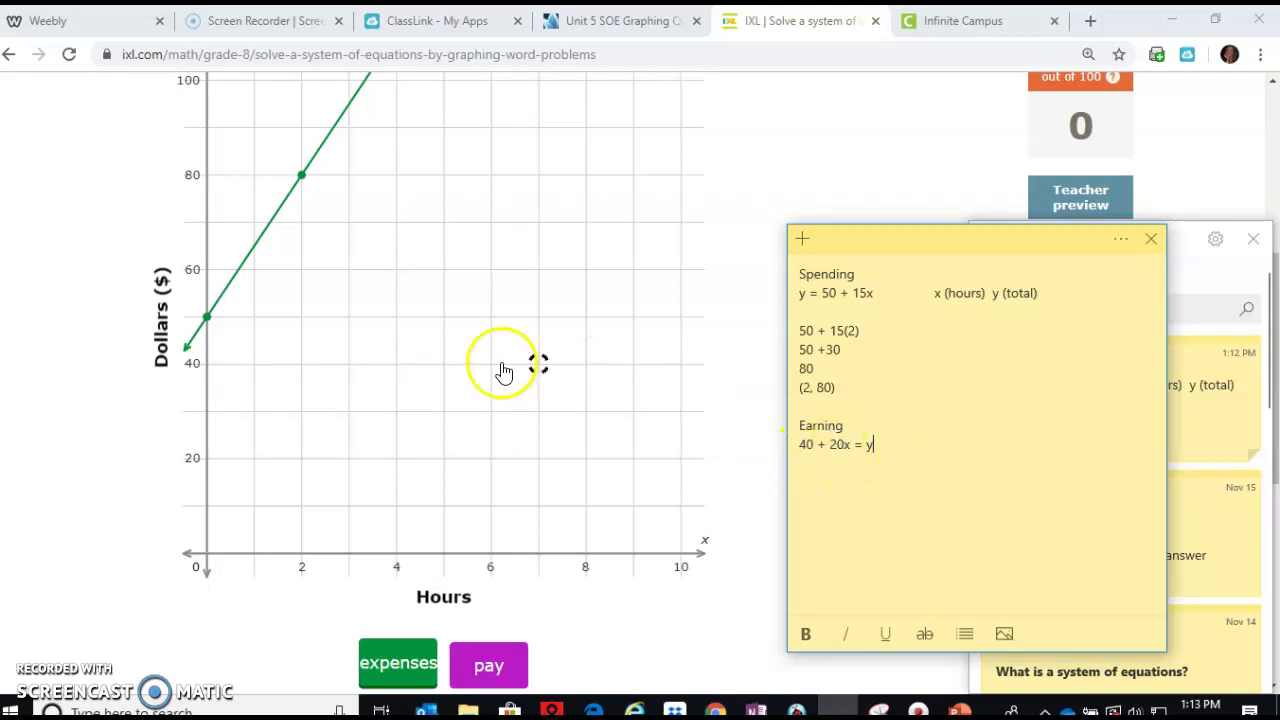
click(207, 363)
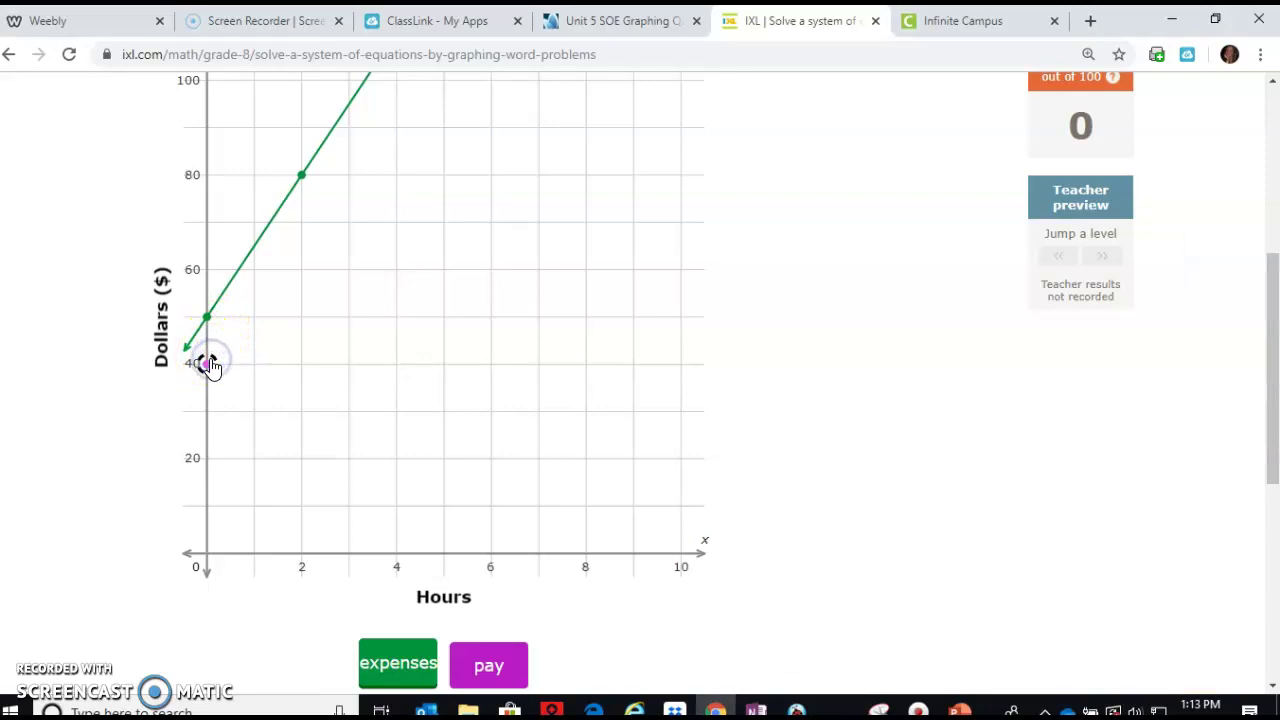
drag(209, 365, 254, 269)
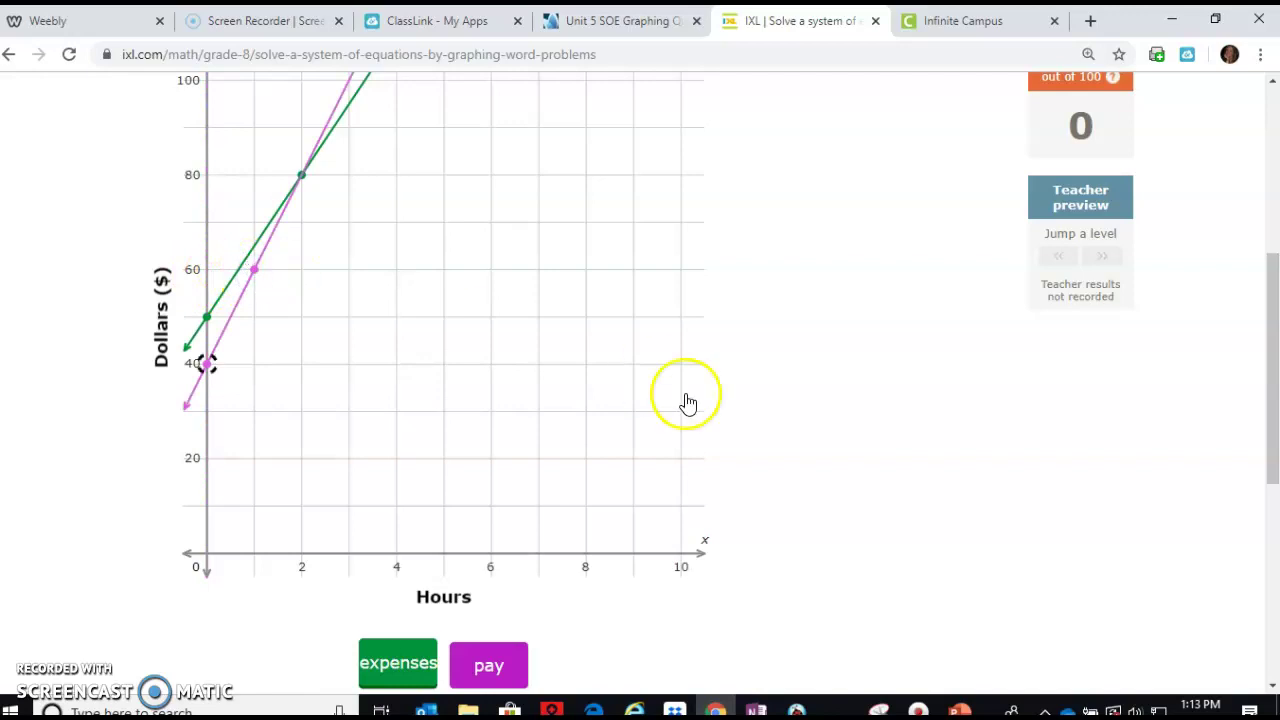
- Submit 80 dollars as the answer to the catering problem
drag(1270, 380, 1273, 300)
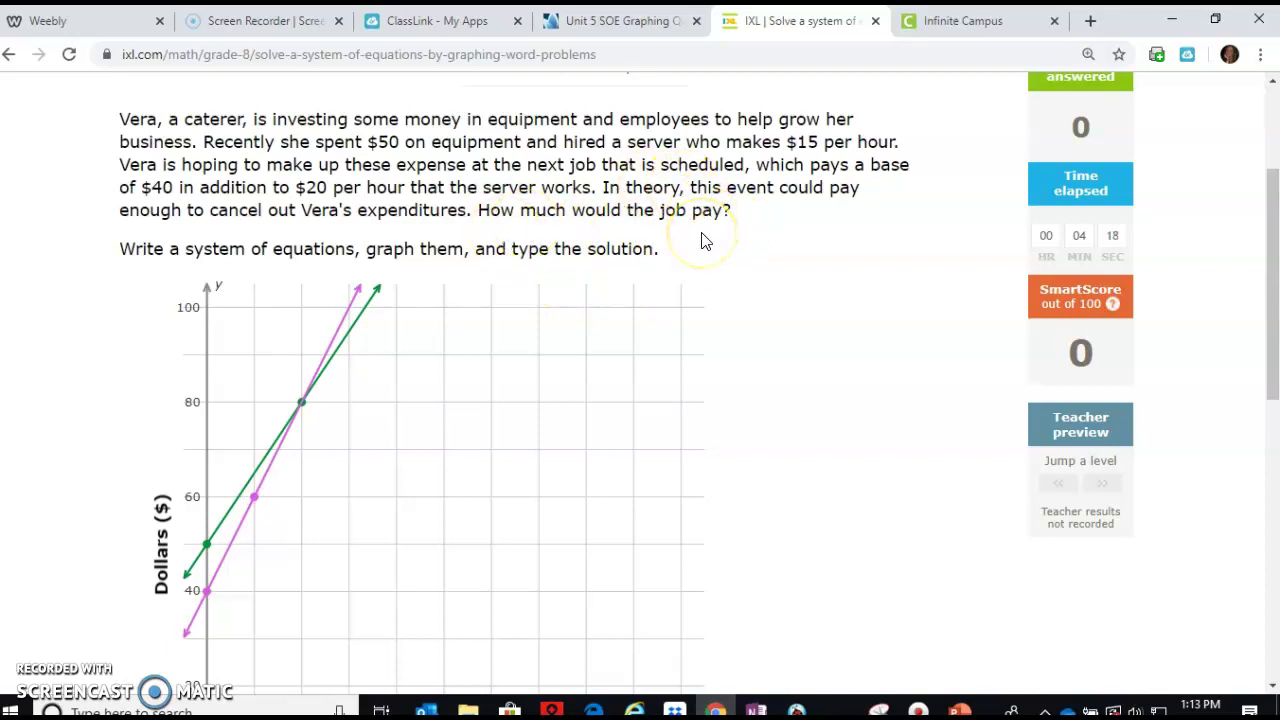
click(1268, 228)
drag(1268, 228, 1268, 320)
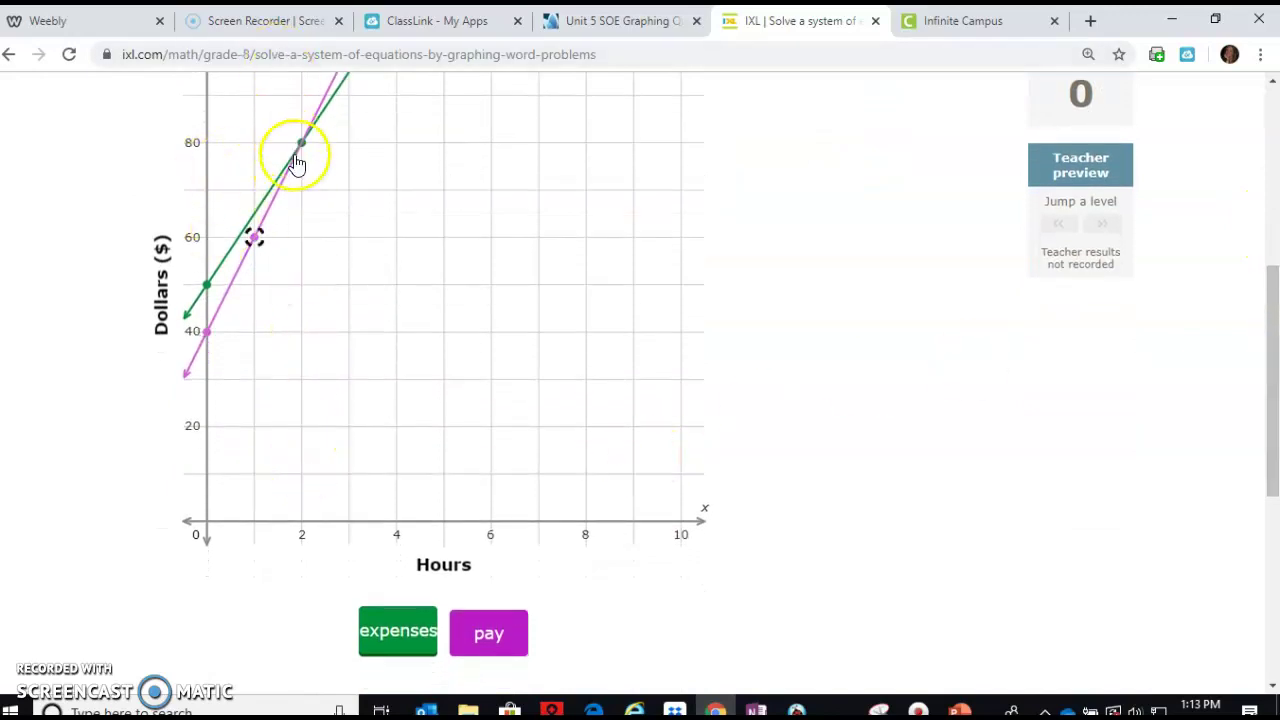
drag(1263, 345, 1263, 437)
click(203, 468)
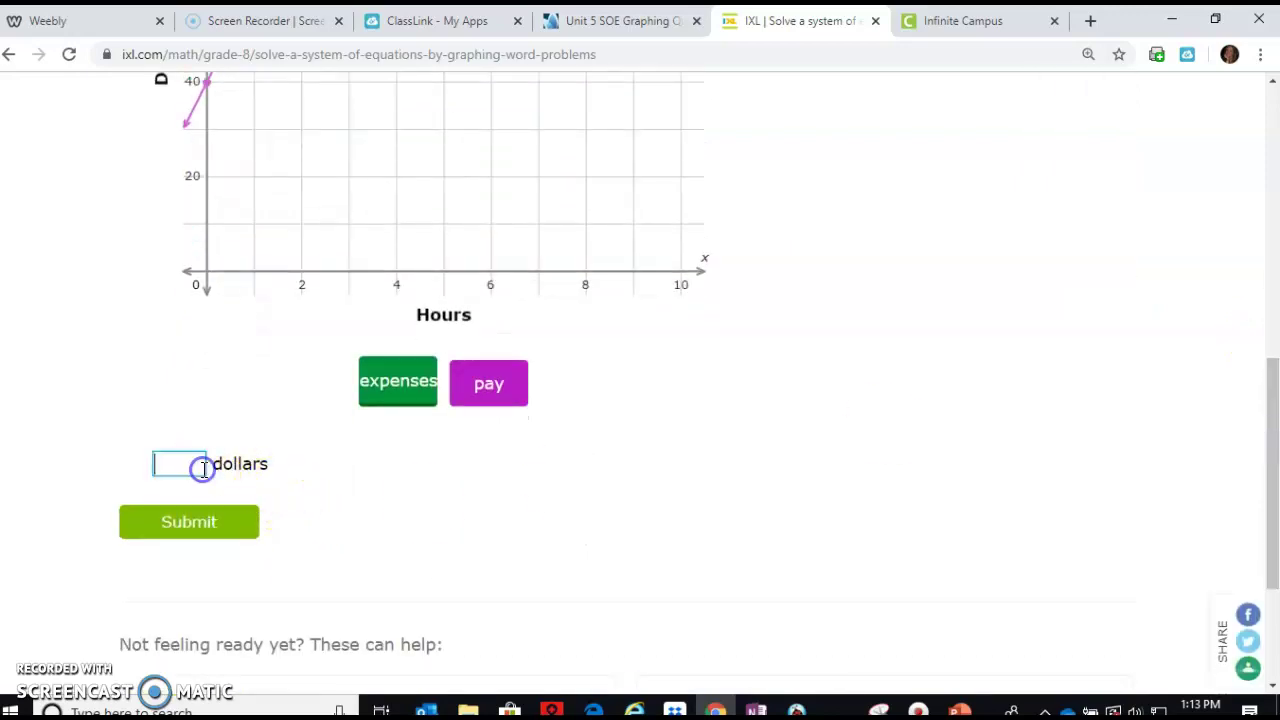
text(80)
key(Return)
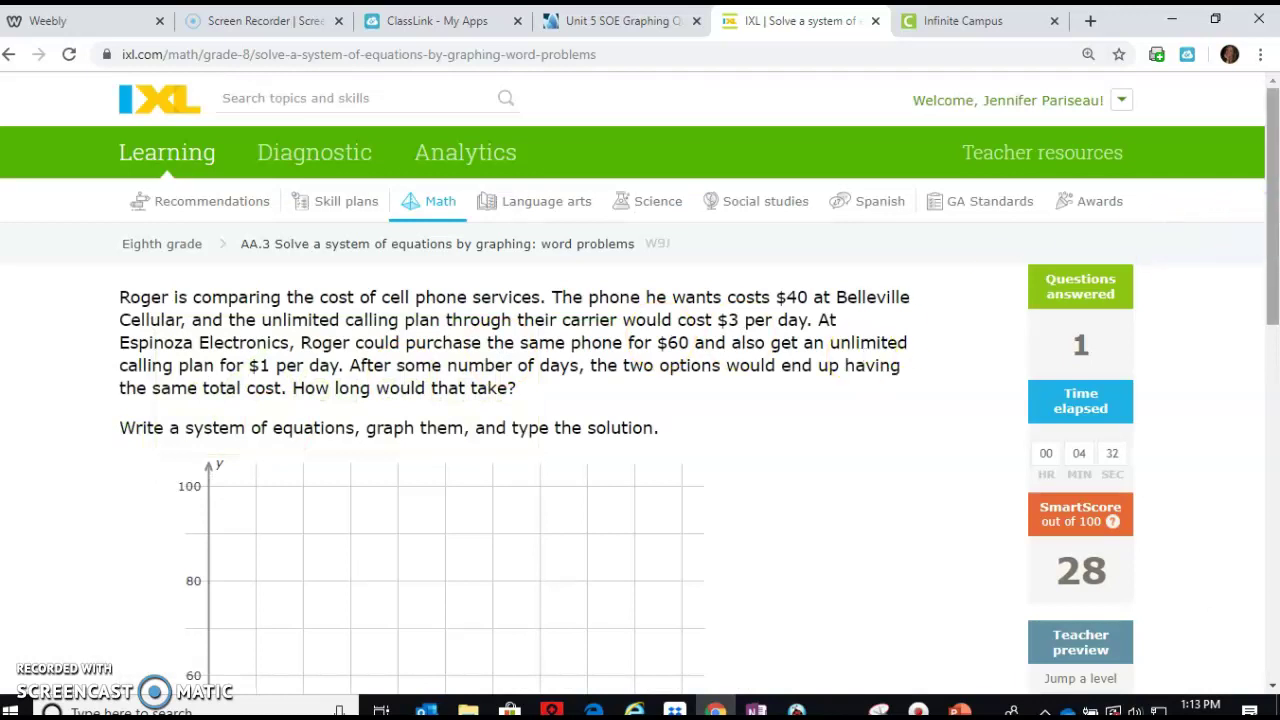
- Bring up the sticky note beside the cell phone problem and delete all the catering work in it
scroll(1258, 222, down, 2)
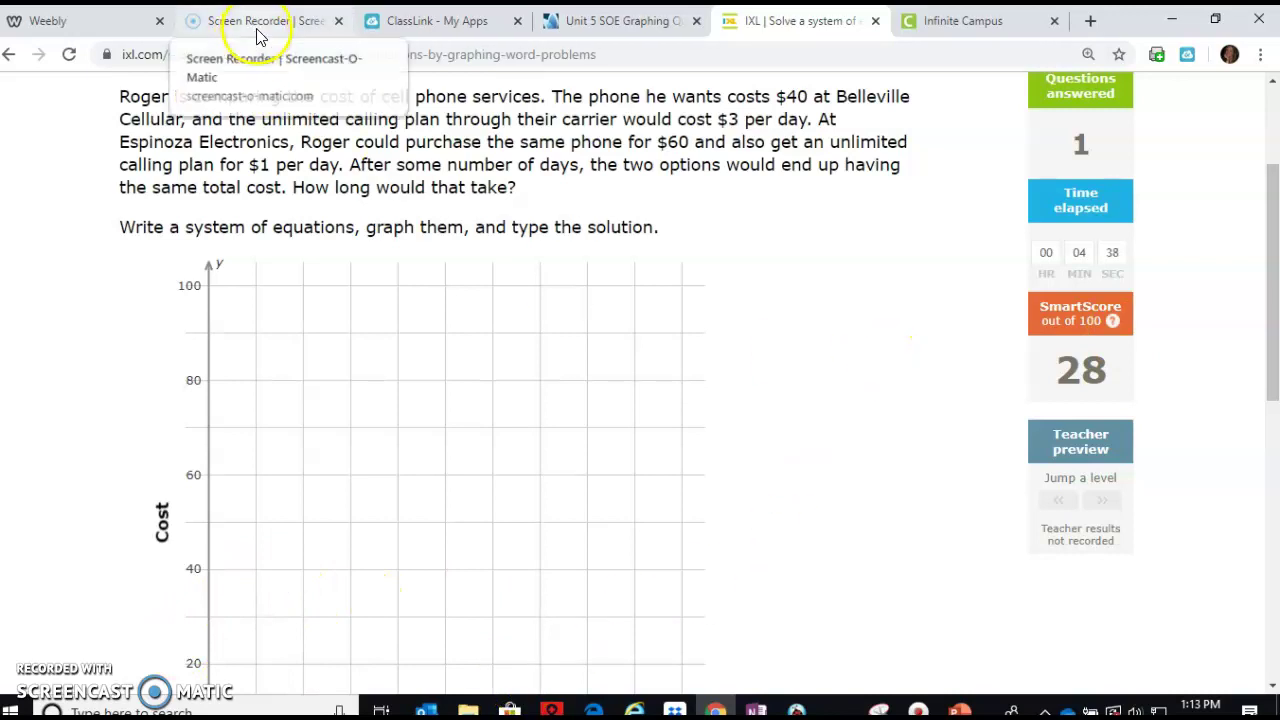
click(918, 708)
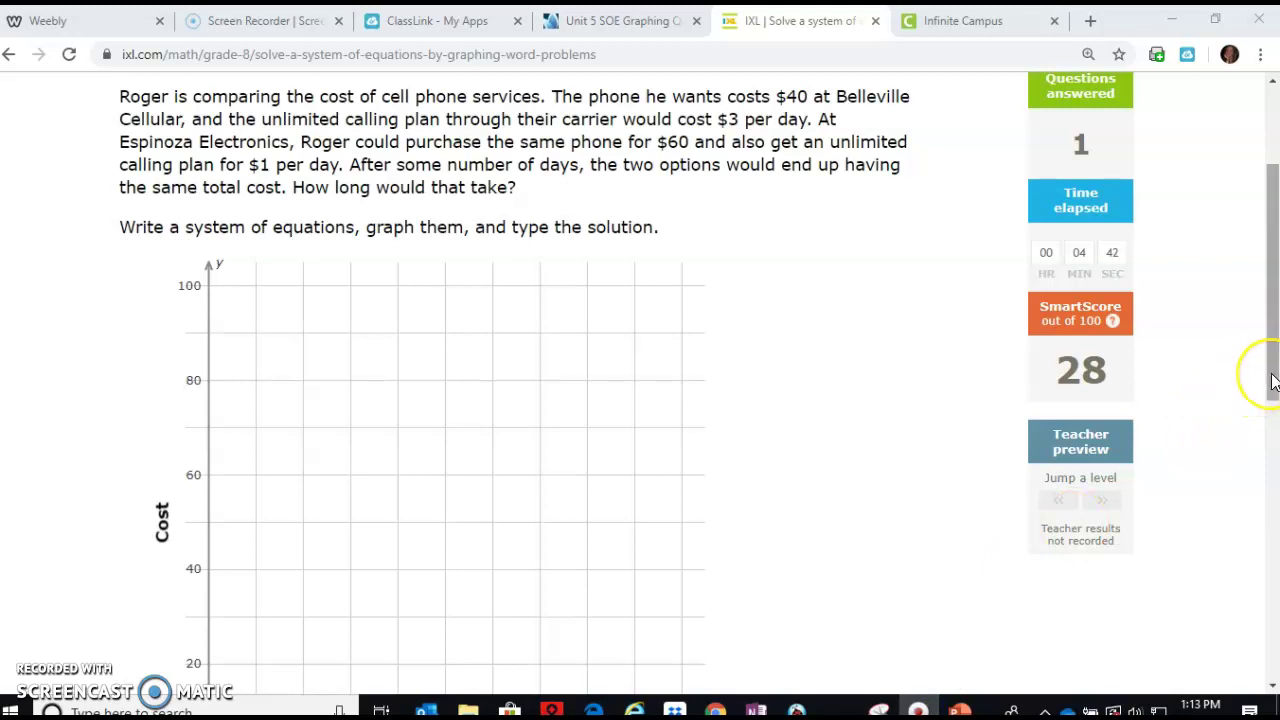
mouse_move(1272, 382)
mouse_down()
mouse_move(1272, 400)
mouse_move(1272, 378)
mouse_up()
click(838, 710)
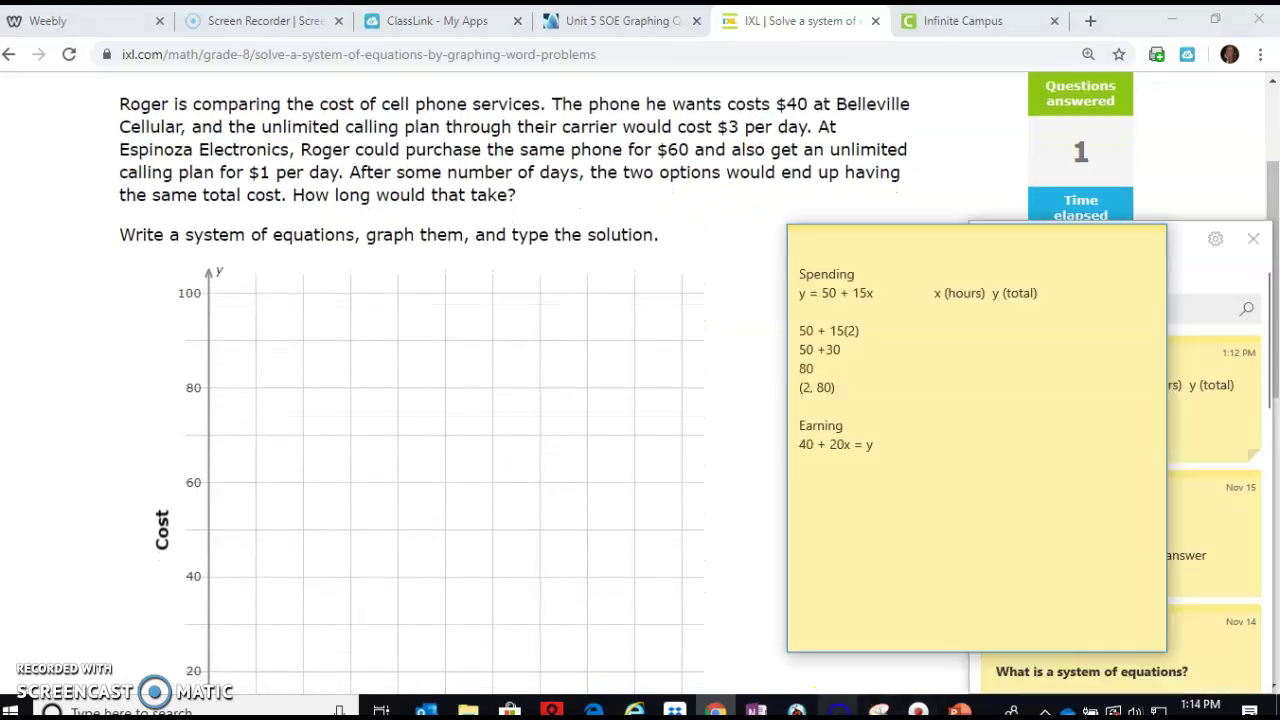
drag(874, 467, 797, 263)
key(BackSpace)
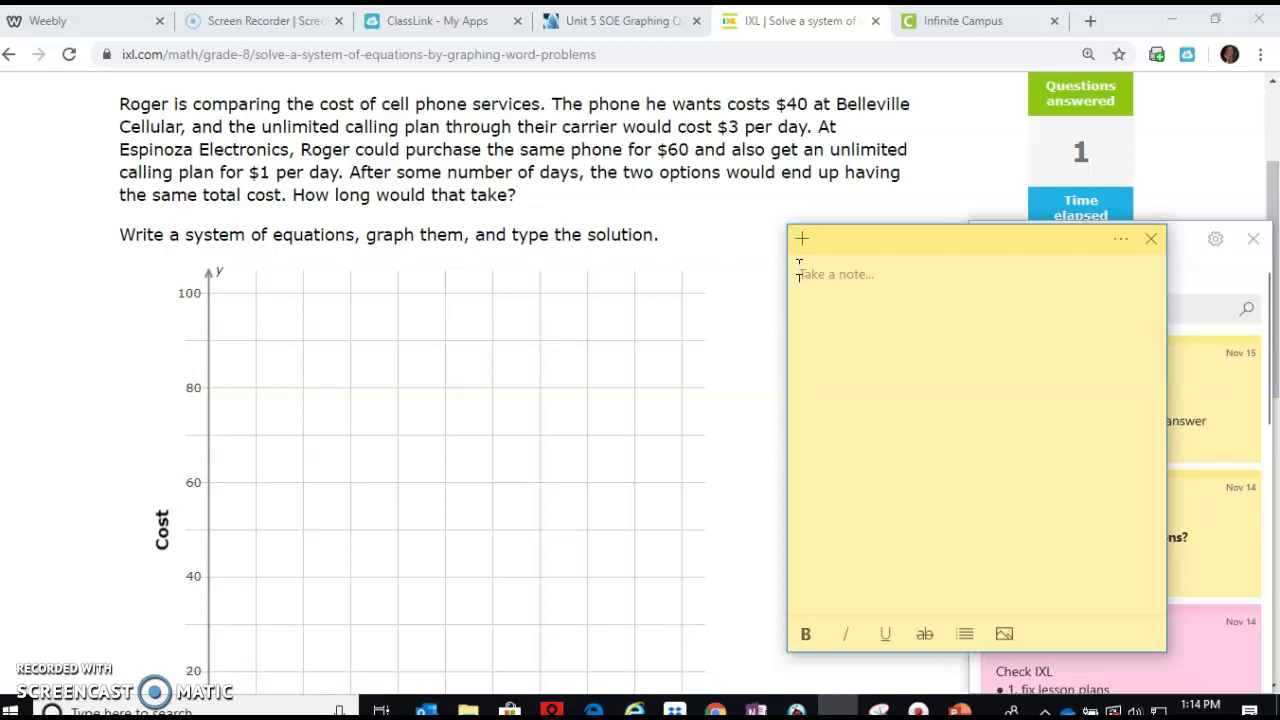
- Write the heading "Belleville" in the note with the equation "40 + 3x = y" and the variable key "x (# of days) y (total $)"
text(Belleville)
key(Return)
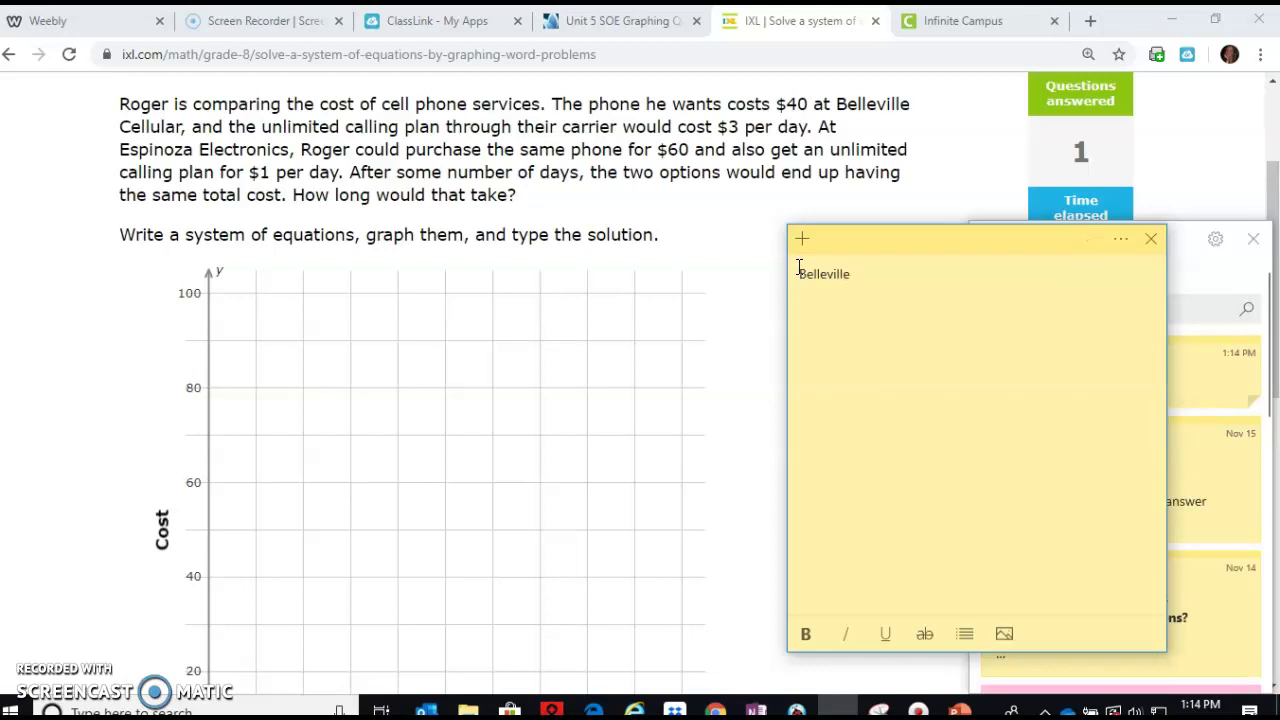
text(40 +3)
key(BackSpace)
text(3x)
text( = y)
text( x)
text( (#)
text( of days) )
text(y (totla )
text(m)
key(BackSpace)
key(BackSpace)
key(BackSpace)
key(BackSpace)
text(al $))
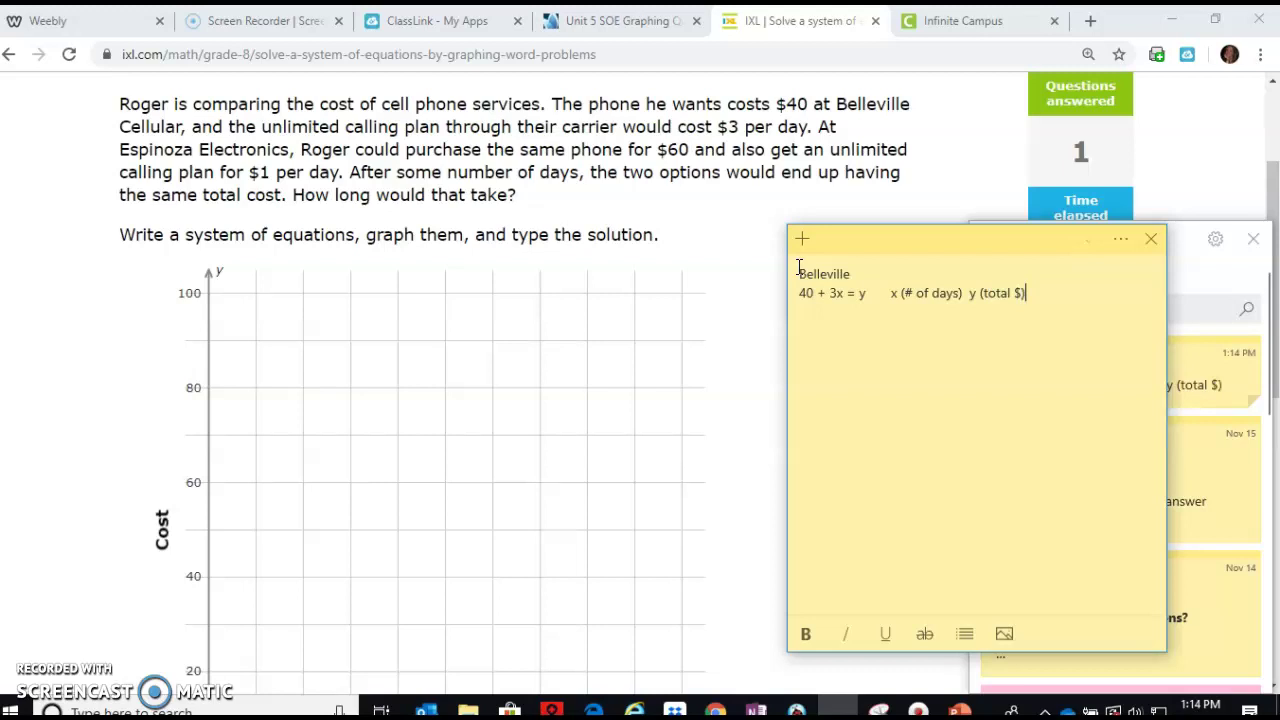
- Add the heading "Espinoza" below the Belleville section with the equation "60 + 1x = y" under it
key(Return)
key(Return)
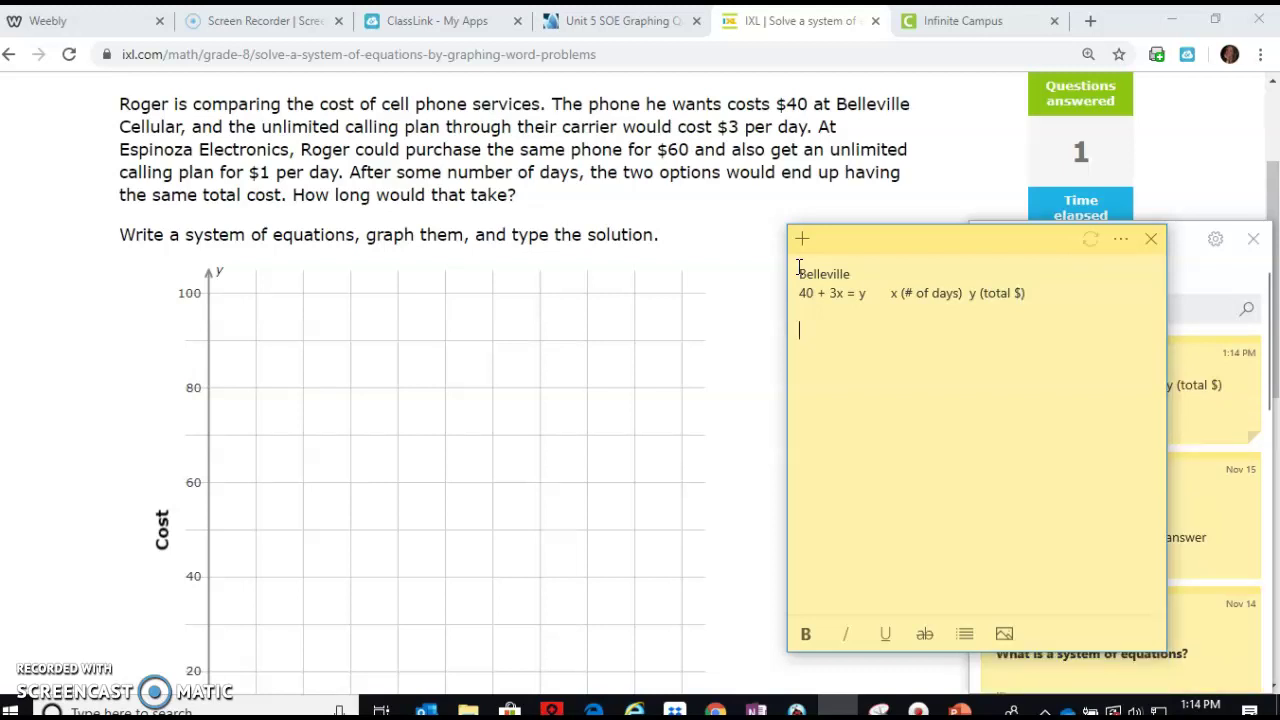
text(Espinoza)
key(Return)
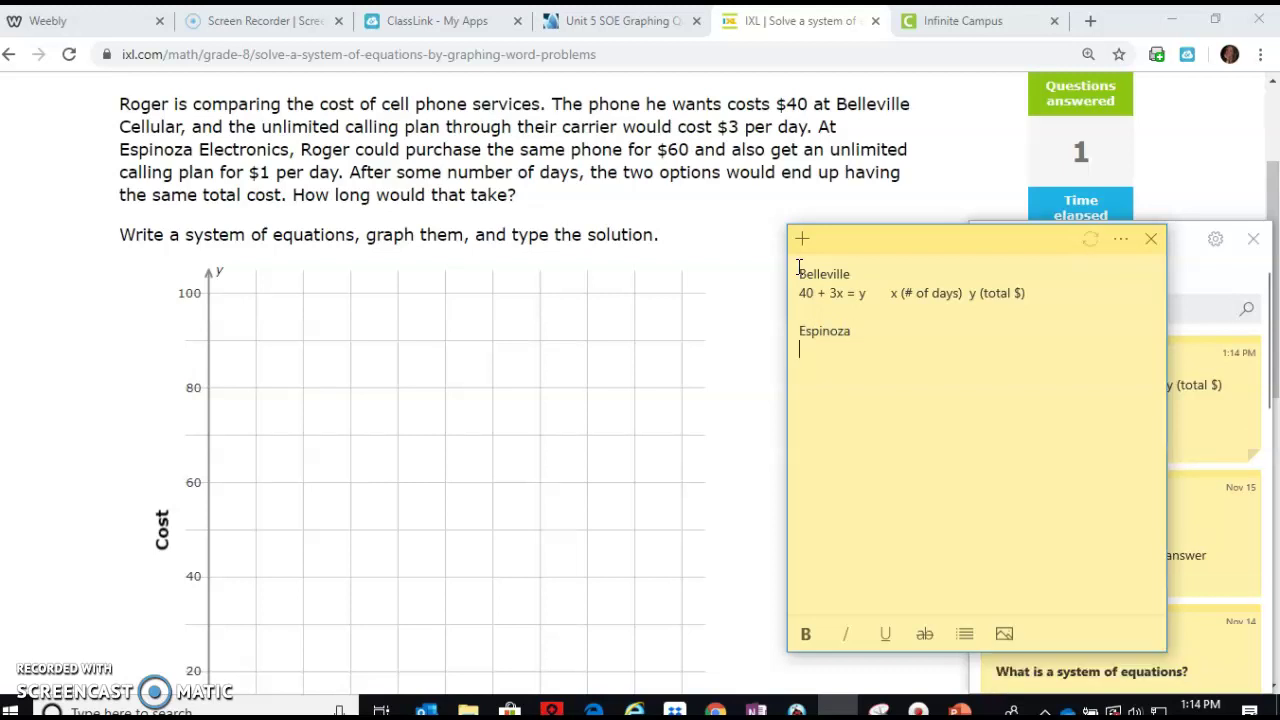
text(60 + 1x = y)
- Plot the first point of the Belleville Cellular line at 0 days and a cost of 40
drag(1272, 186, 1272, 270)
click(392, 618)
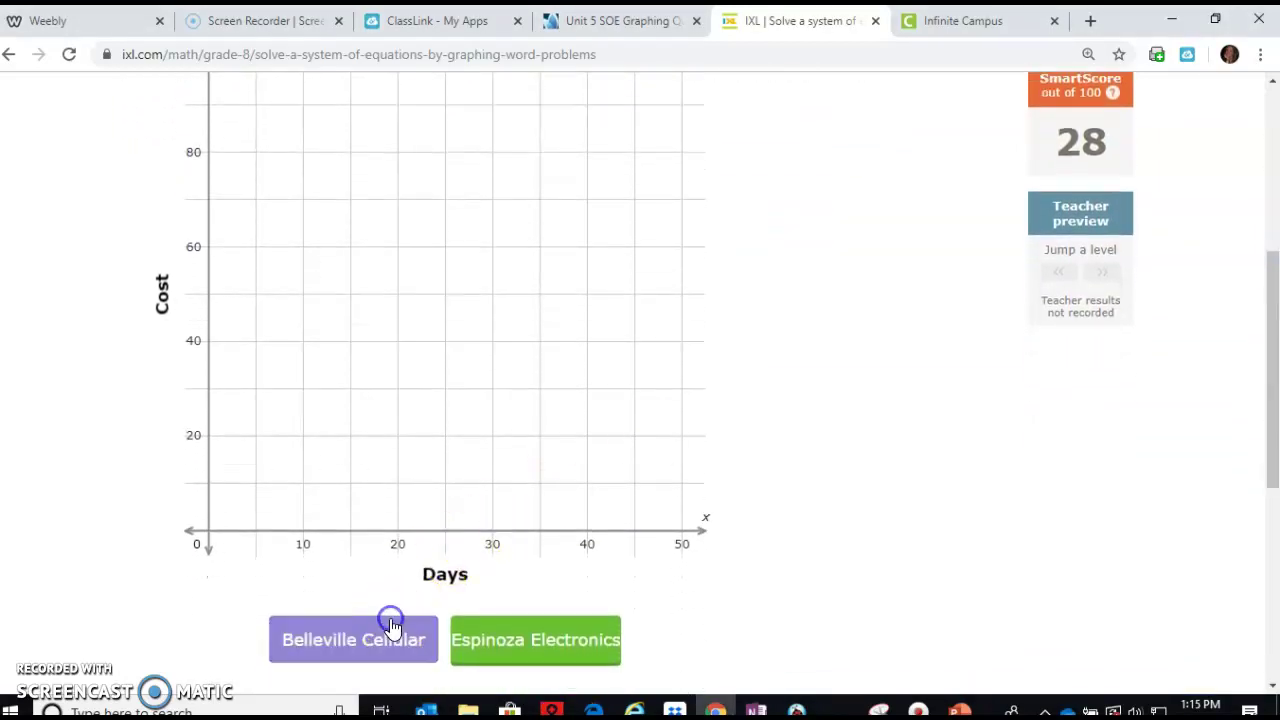
click(786, 708)
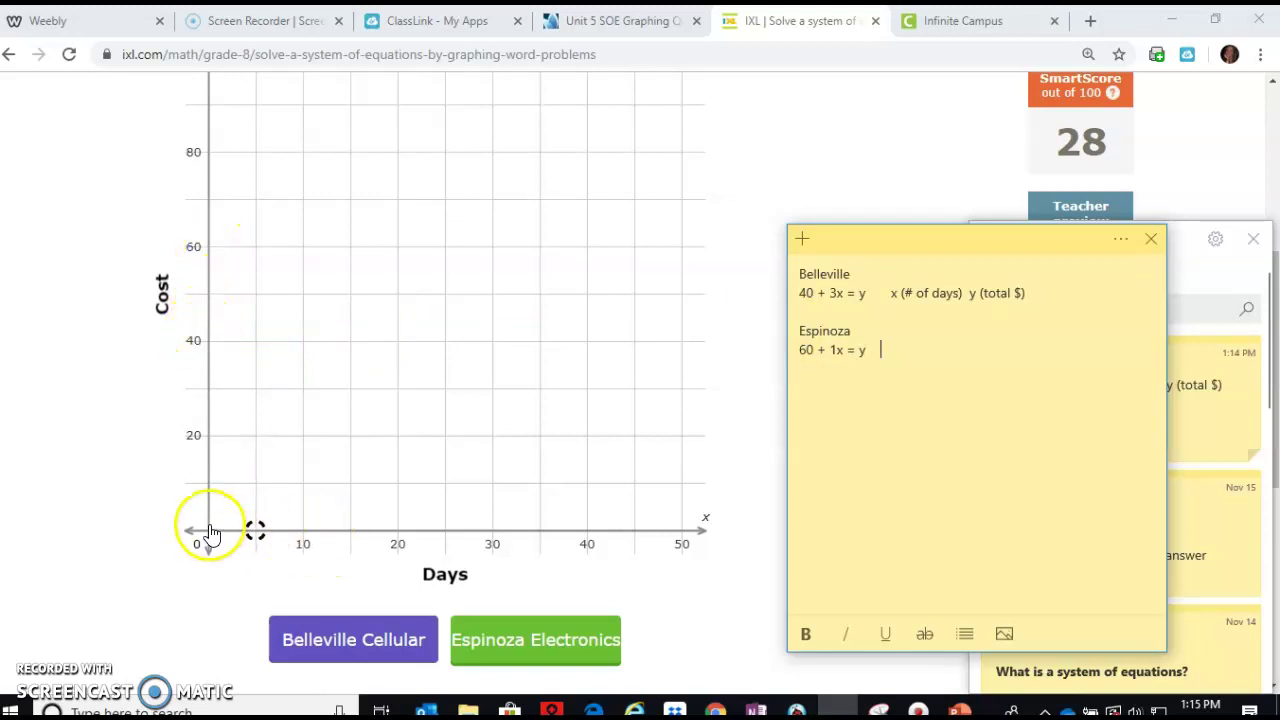
click(207, 343)
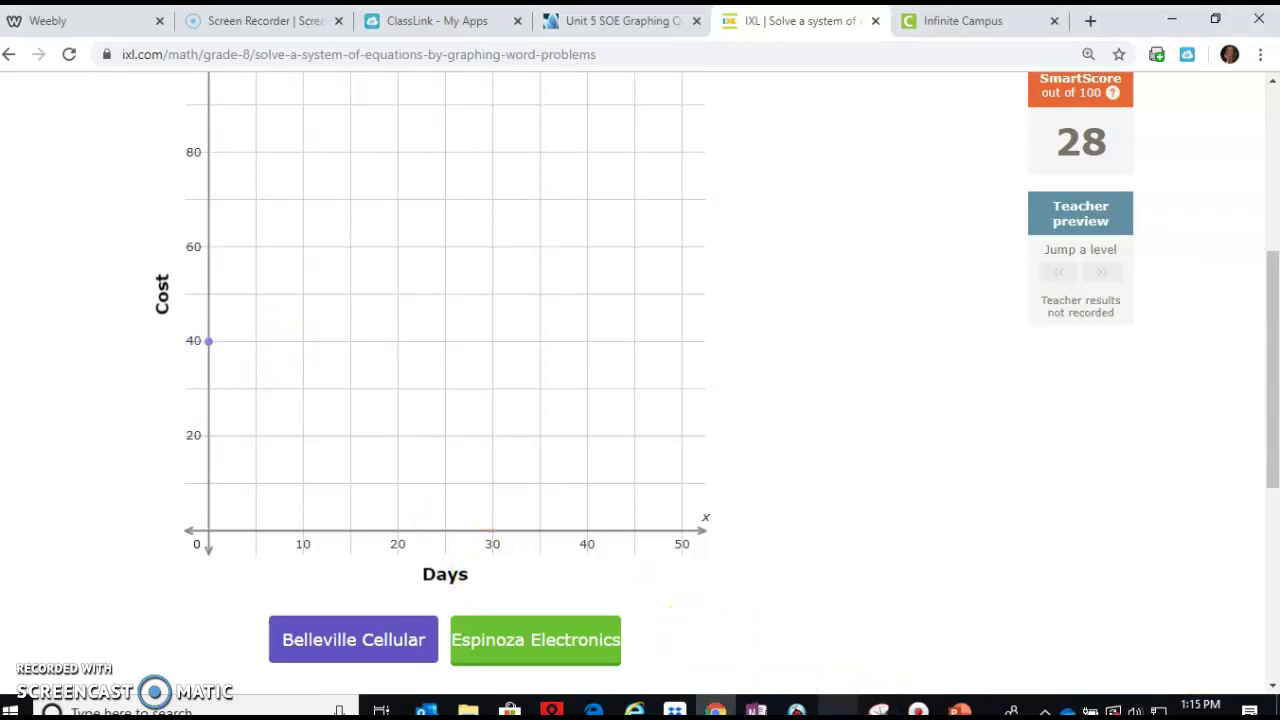
- In the note, work out the Belleville equation for 10 days on separate lines: "40 +3 (10)", "40 +30" and "70"
click(874, 708)
click(878, 311)
key(Return)
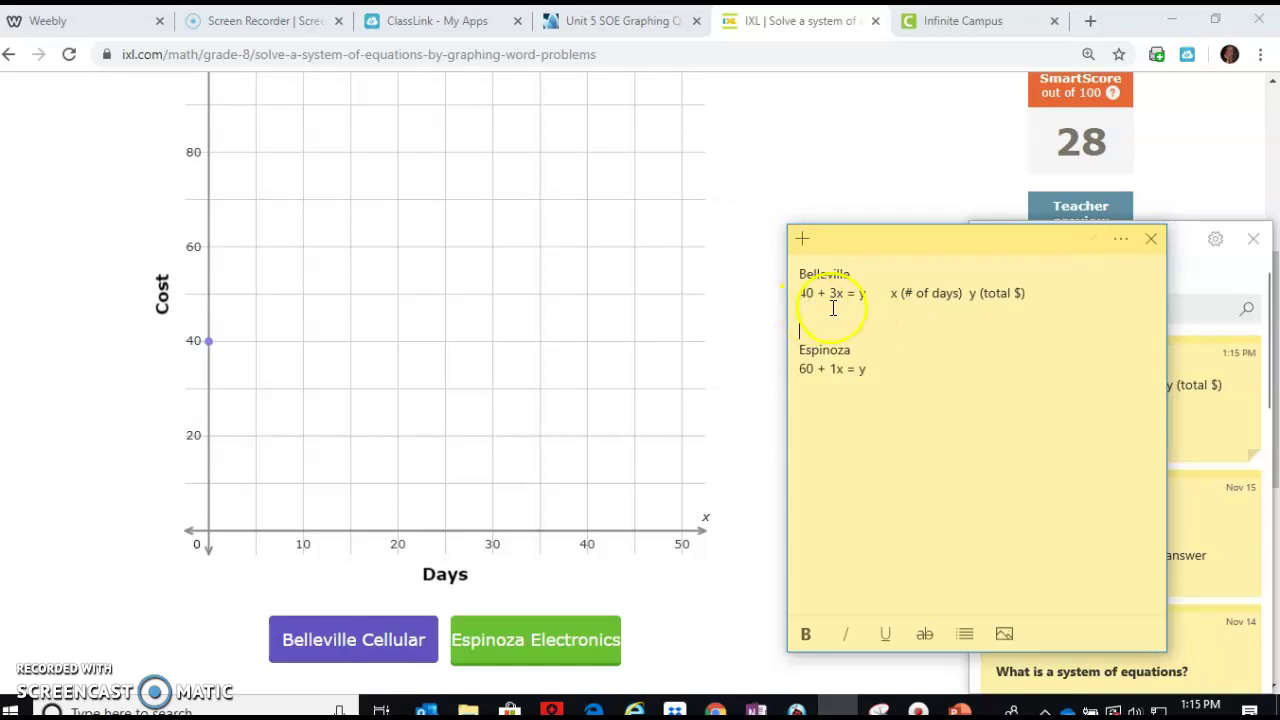
click(856, 326)
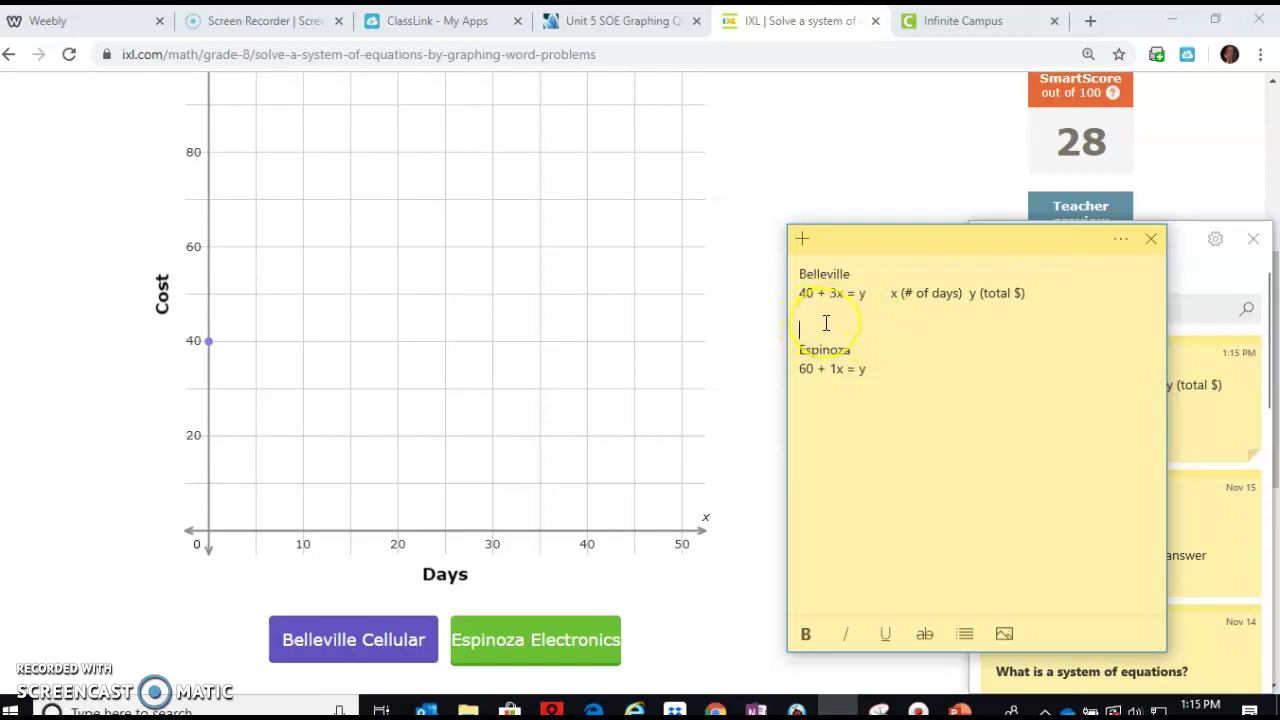
text(40 + 3 (10))
key(Return)
text(40 +30)
key(Return)
text(70)
- Write the ordered pair (10, 70) below the Belleville calculation and plot it as the line's second point
key(Return)
key(Return)
text((10, 70))
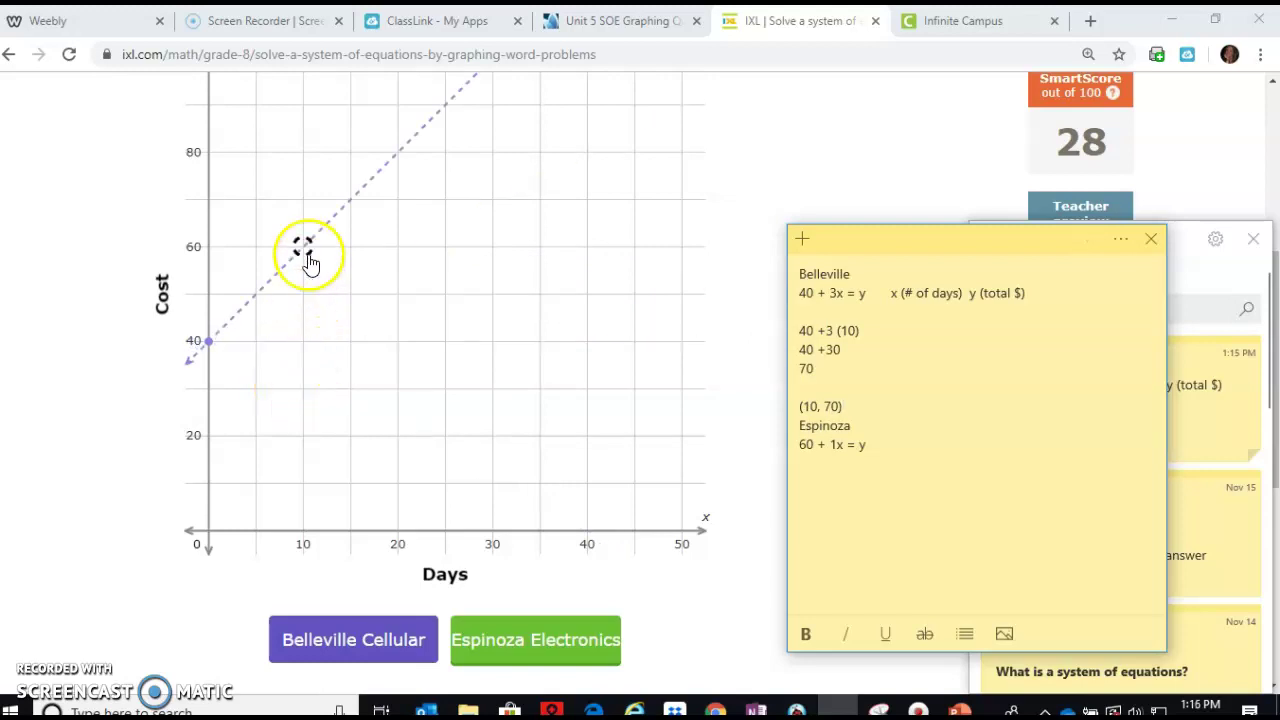
click(303, 203)
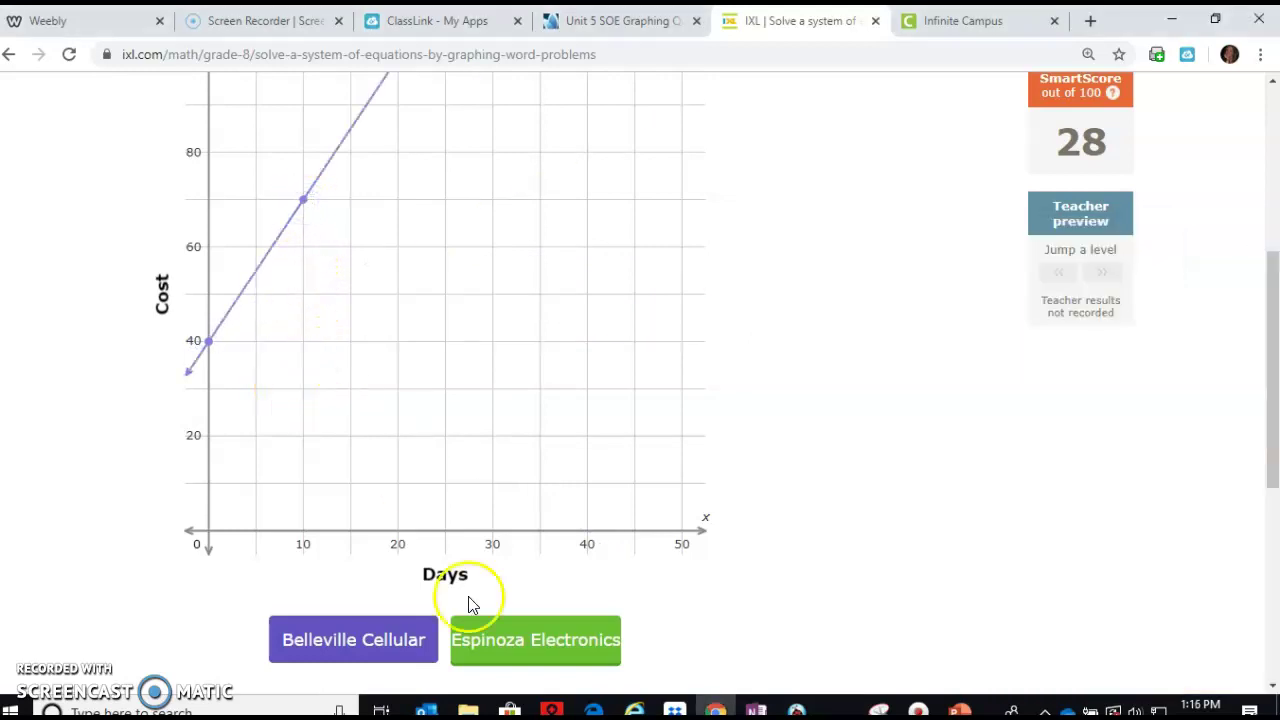
- Set off the Espinoza section of the note with blank lines and graph the Espinoza Electronics line through (0, 60) and (10, 70)
click(510, 650)
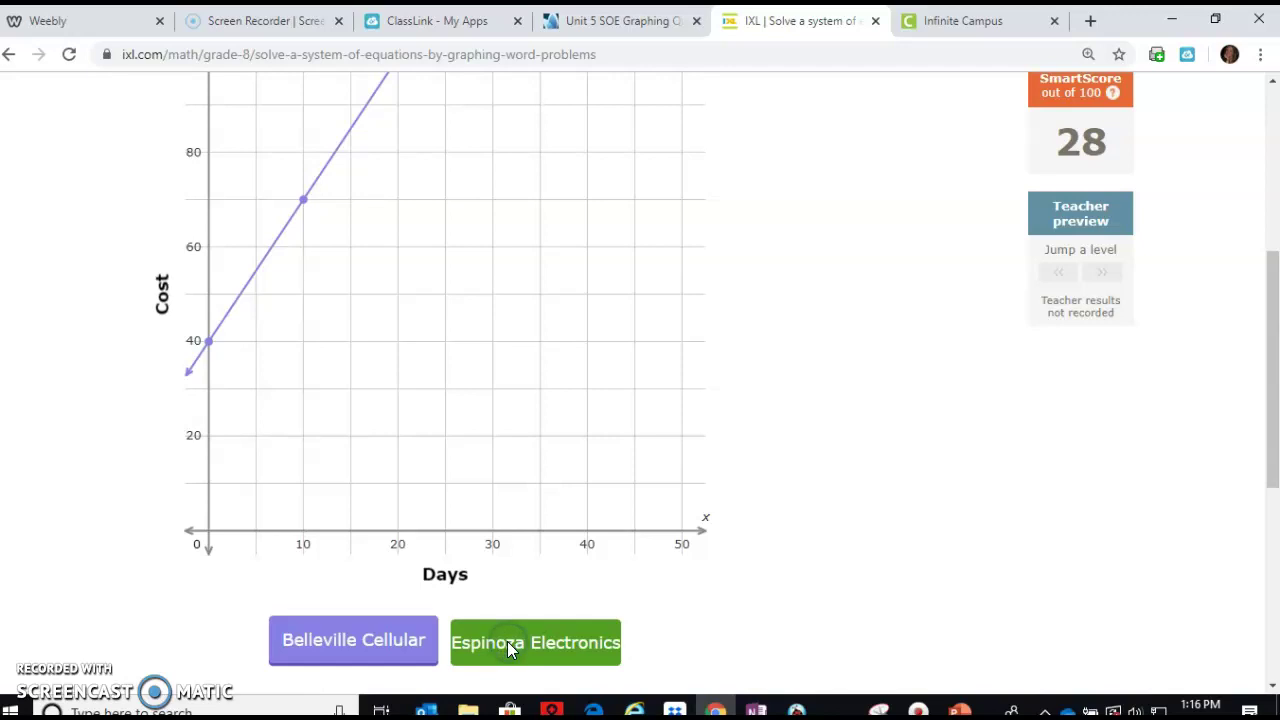
click(838, 708)
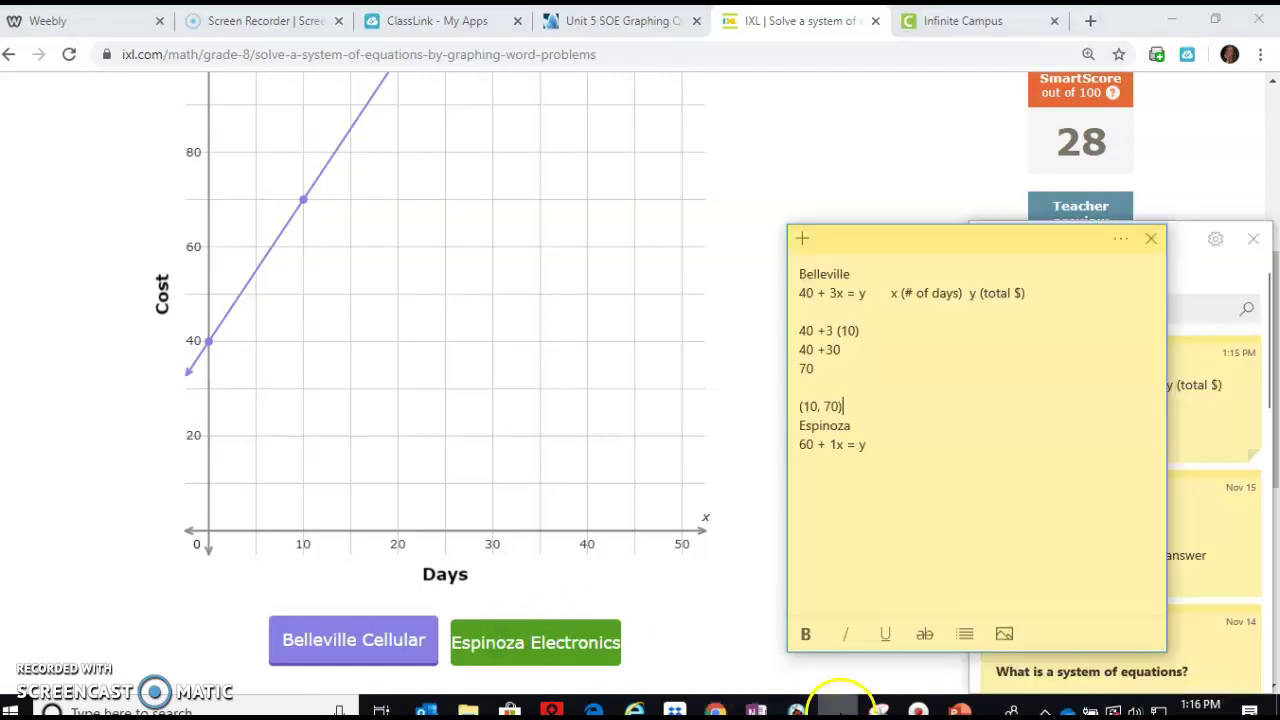
click(871, 401)
key(Return)
click(882, 474)
key(Return)
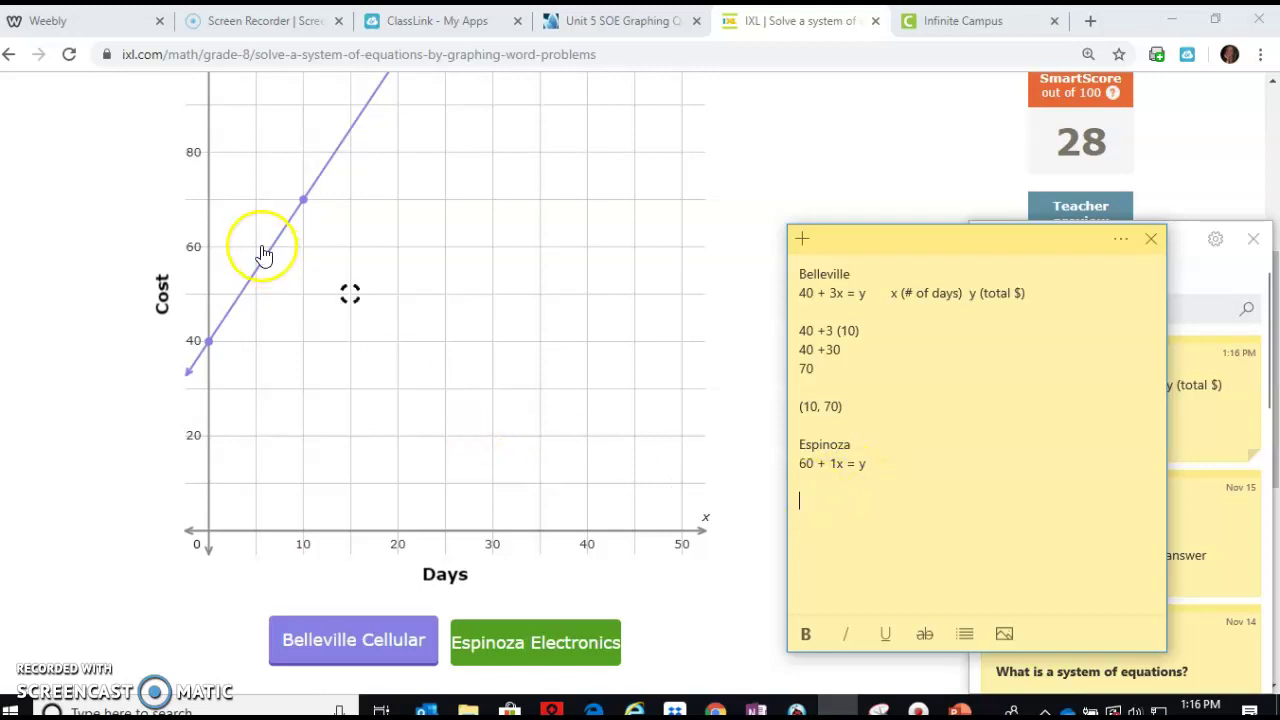
click(210, 247)
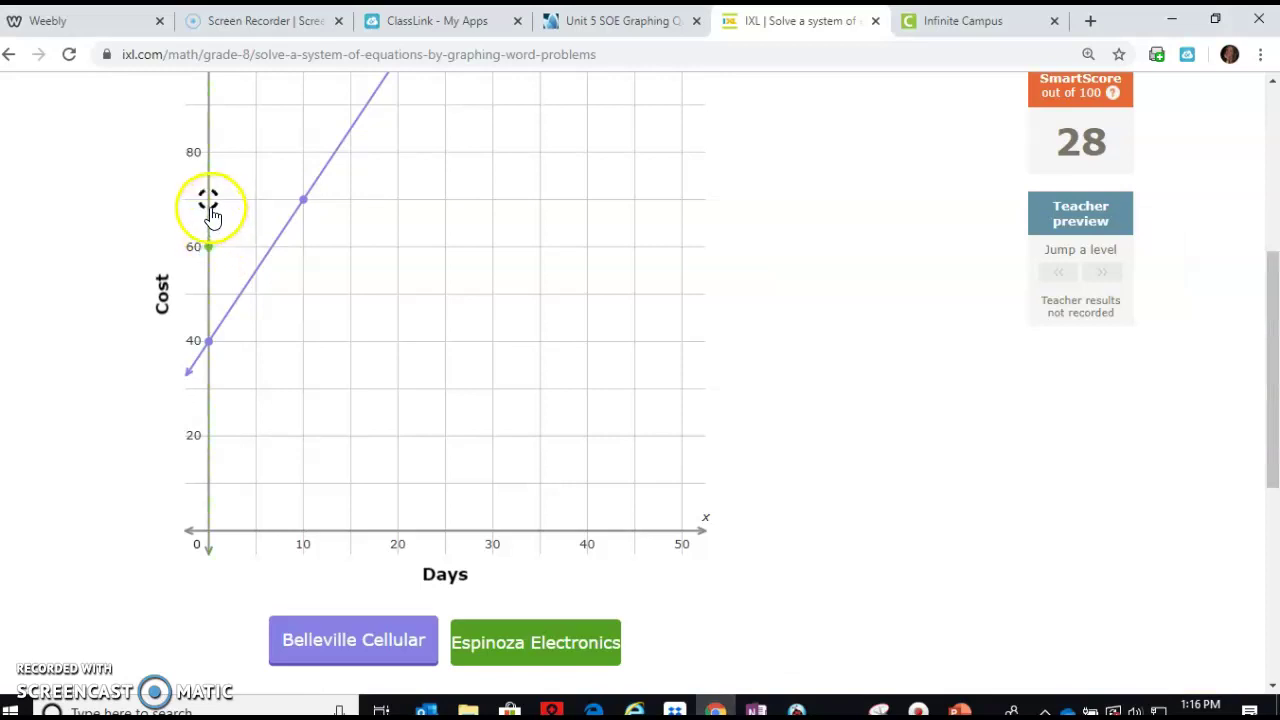
click(303, 200)
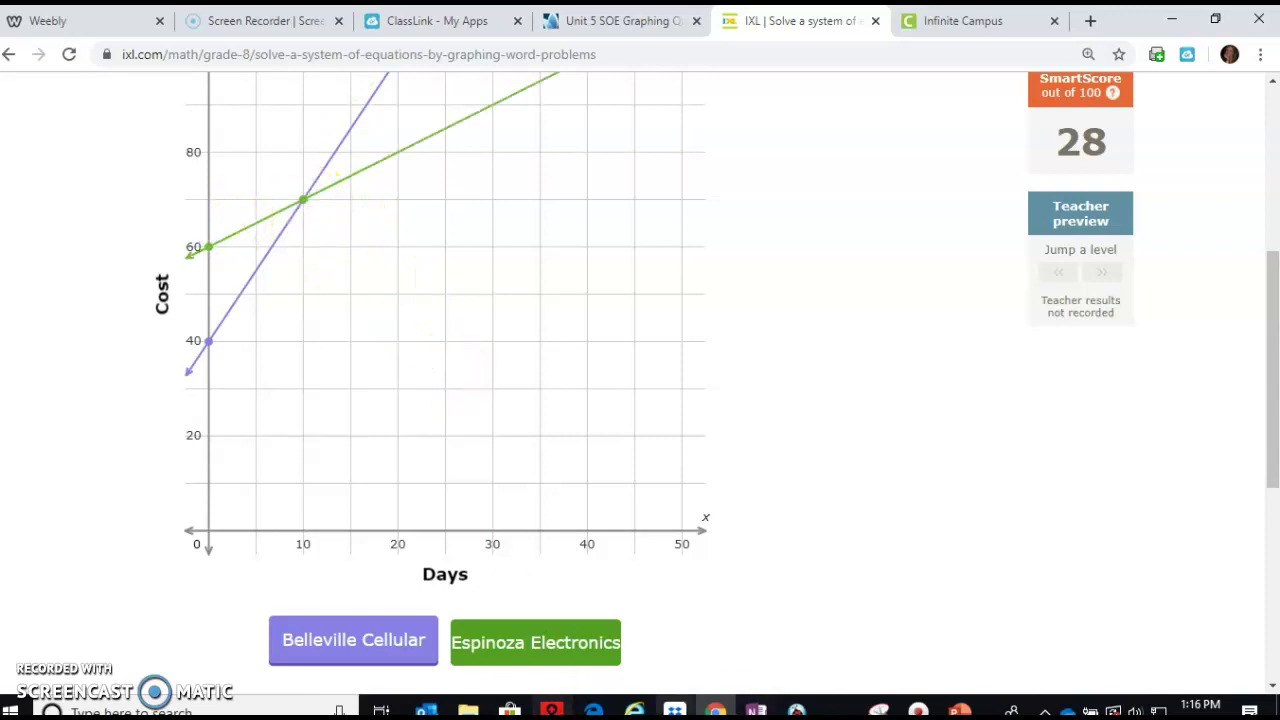
- In the note, work out the Espinoza equation for 10 days as "60 + 1(10)" and "70", and highlight the daily rates in both equations
click(838, 710)
text(60 + 1(10) )
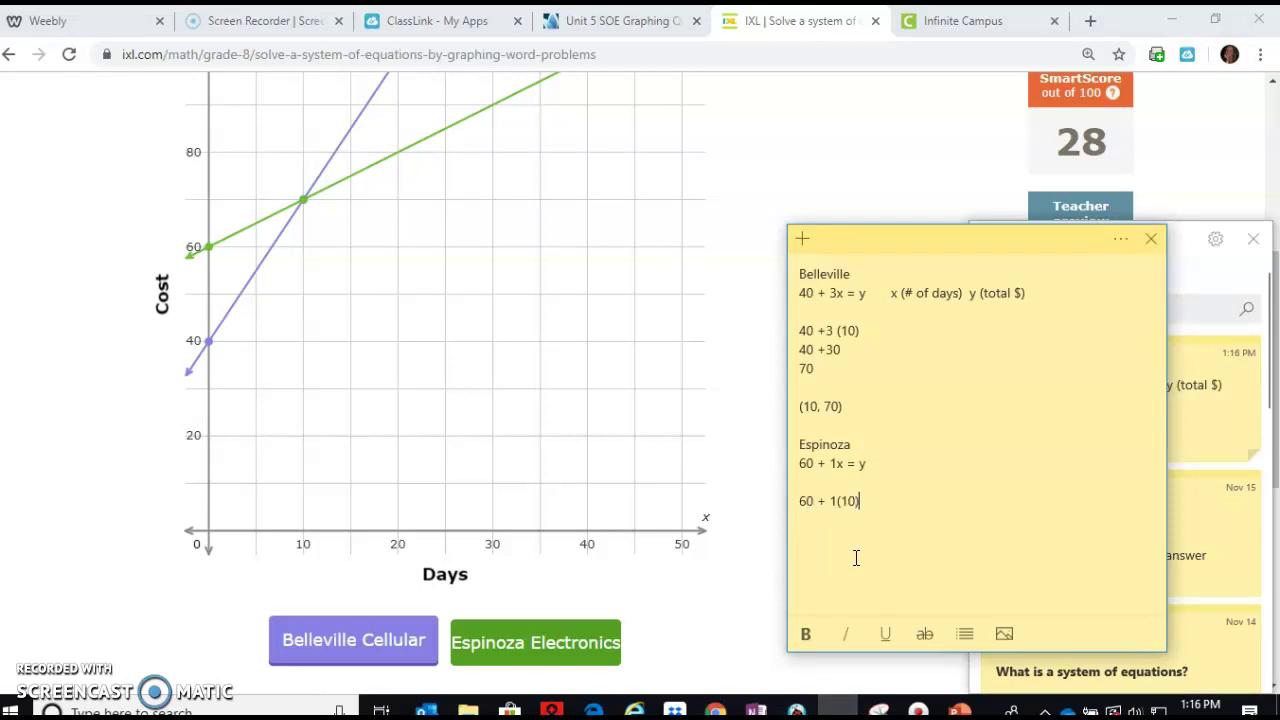
text(70)
drag(838, 463, 832, 465)
drag(836, 332, 829, 333)
- Reread the cell phone question against the graph and submit 10 days as the answer
click(209, 254)
click(678, 621)
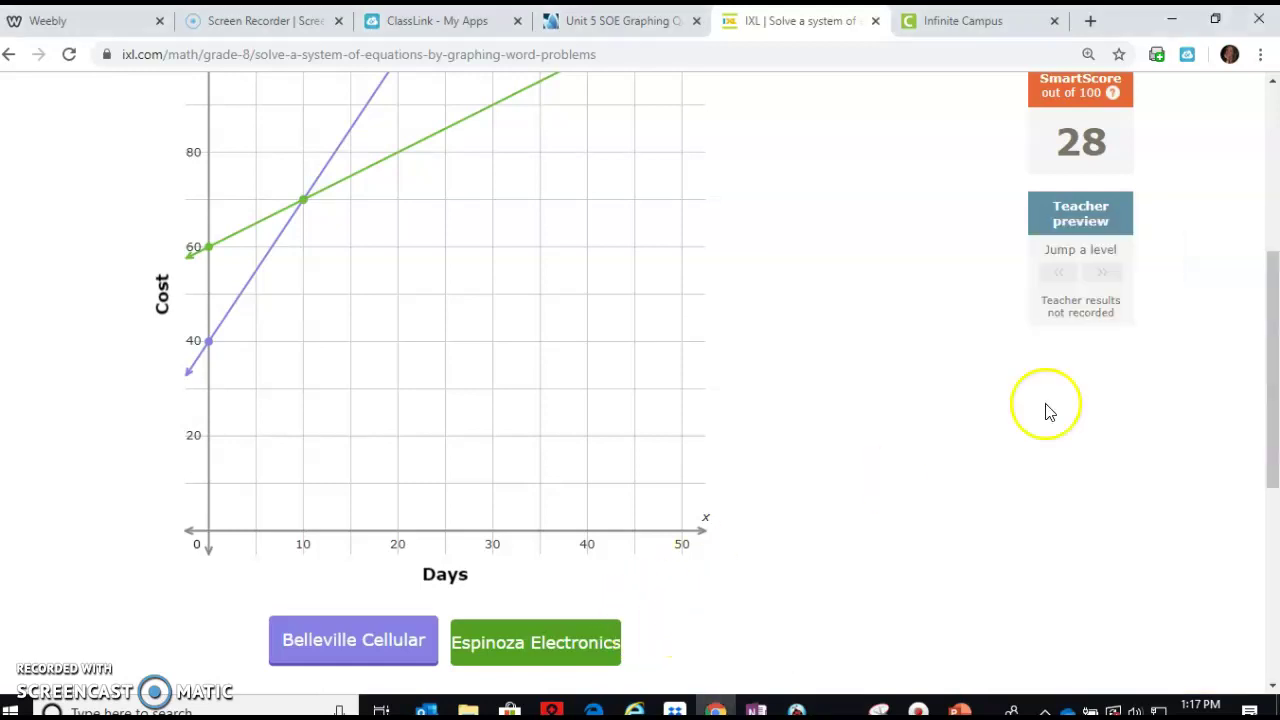
drag(1272, 292, 1274, 201)
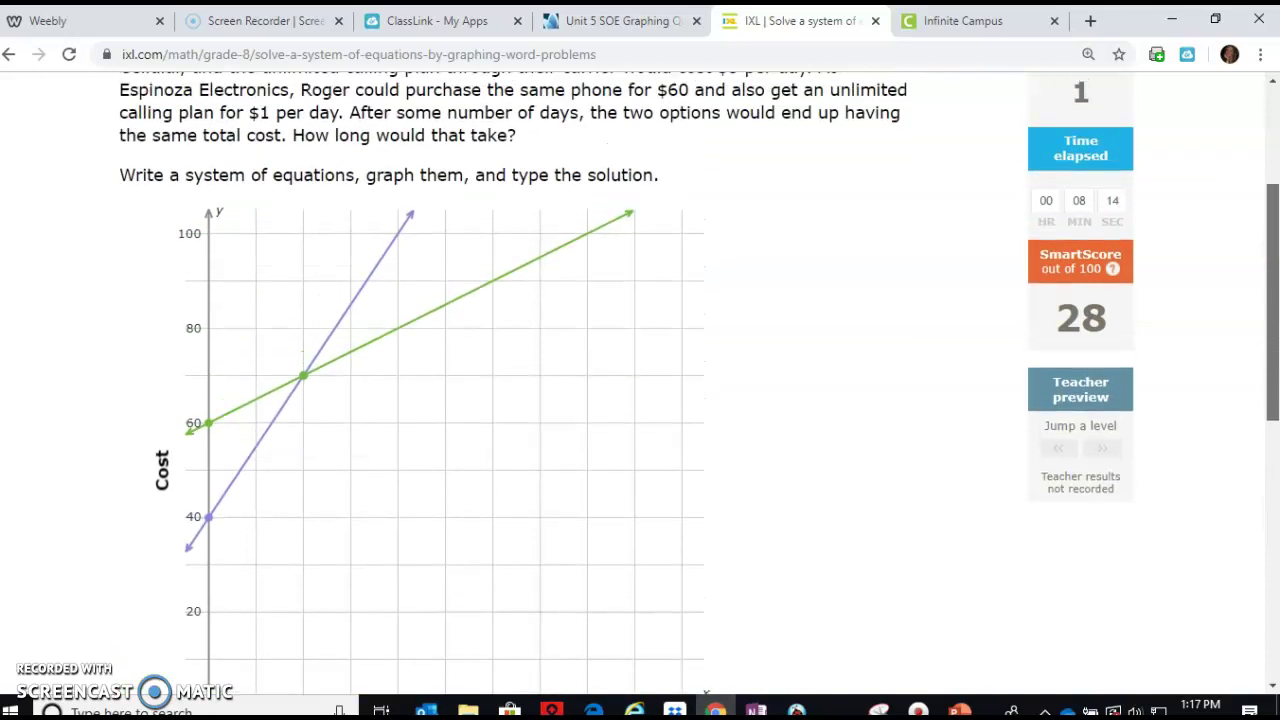
drag(1274, 201, 1274, 274)
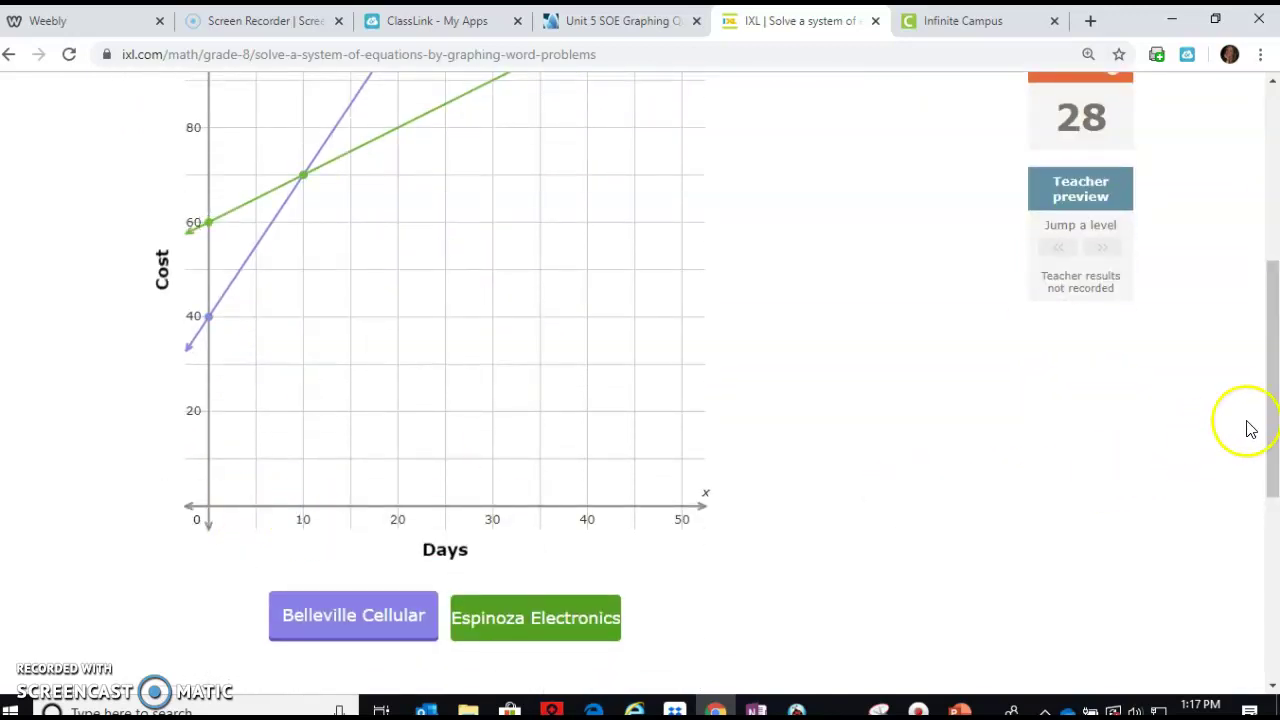
drag(1272, 418, 1270, 476)
click(183, 545)
text(10)
mouse_move(1272, 515)
mouse_down()
mouse_move(1260, 408)
mouse_move(1272, 518)
mouse_up()
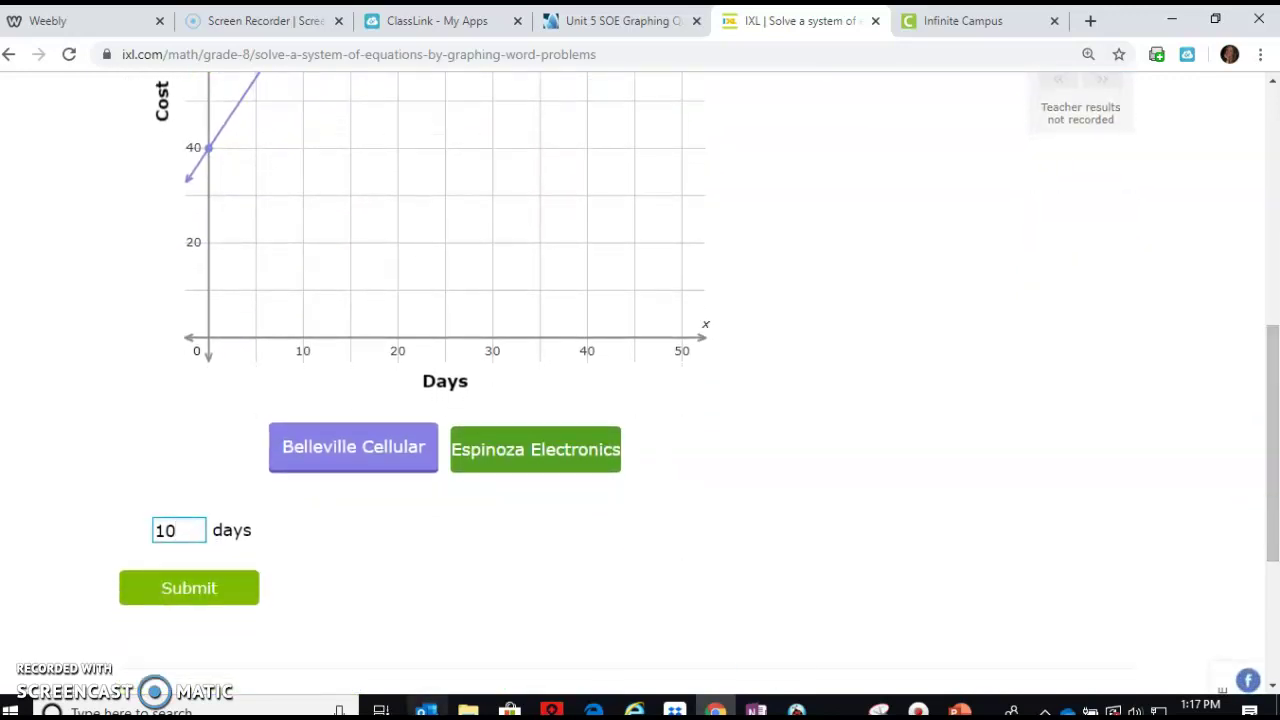
click(196, 588)
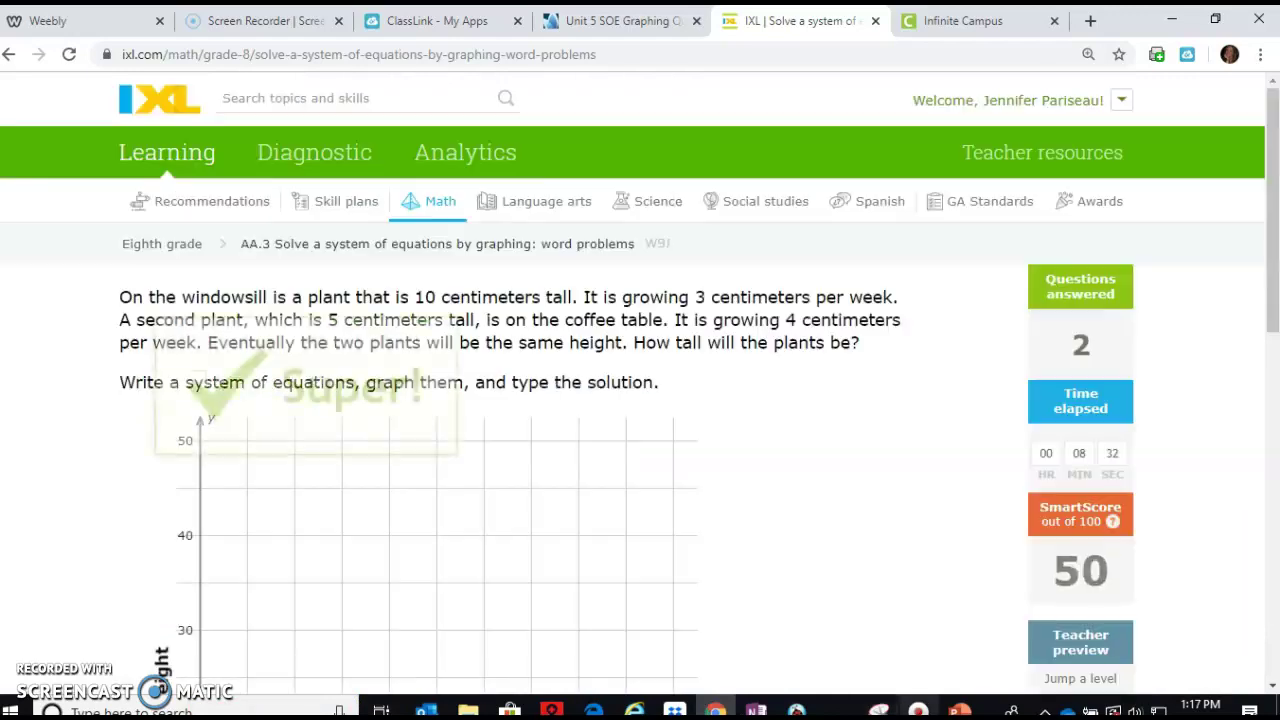